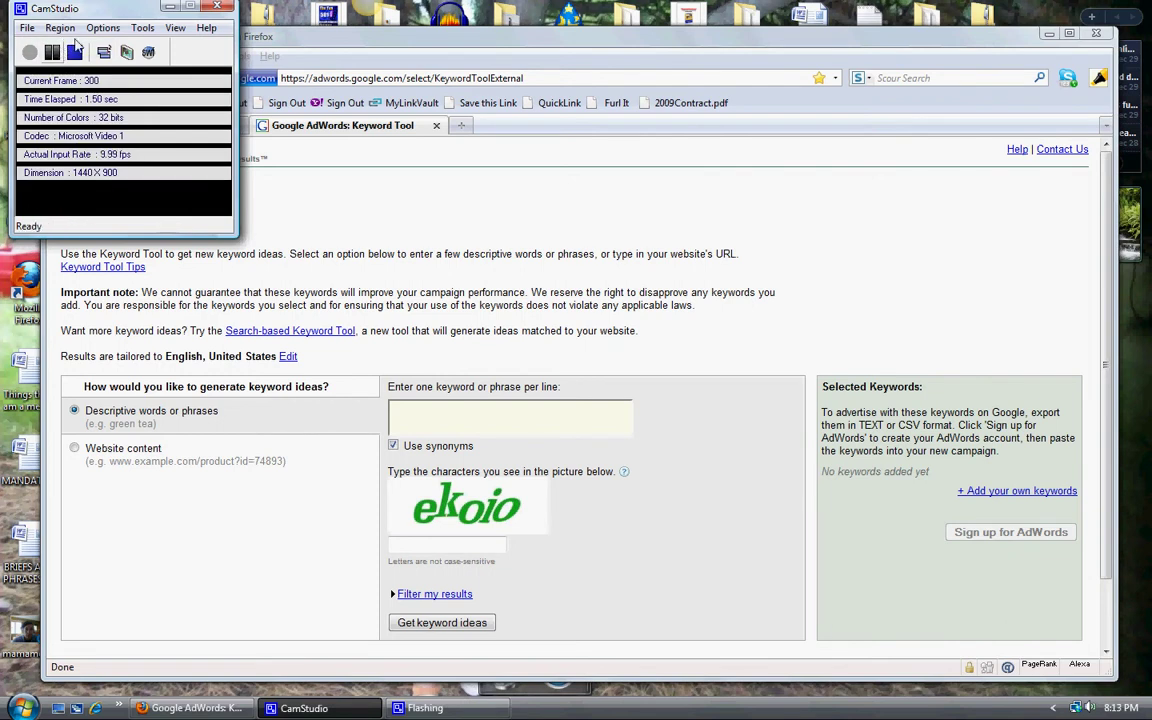
- Generate keyword ideas for the phrase "home based business", filling in the characters from the captcha picture
{"action": "left_click_drag", "start_coordinate": [338, 44], "coordinate": [314, 22]}
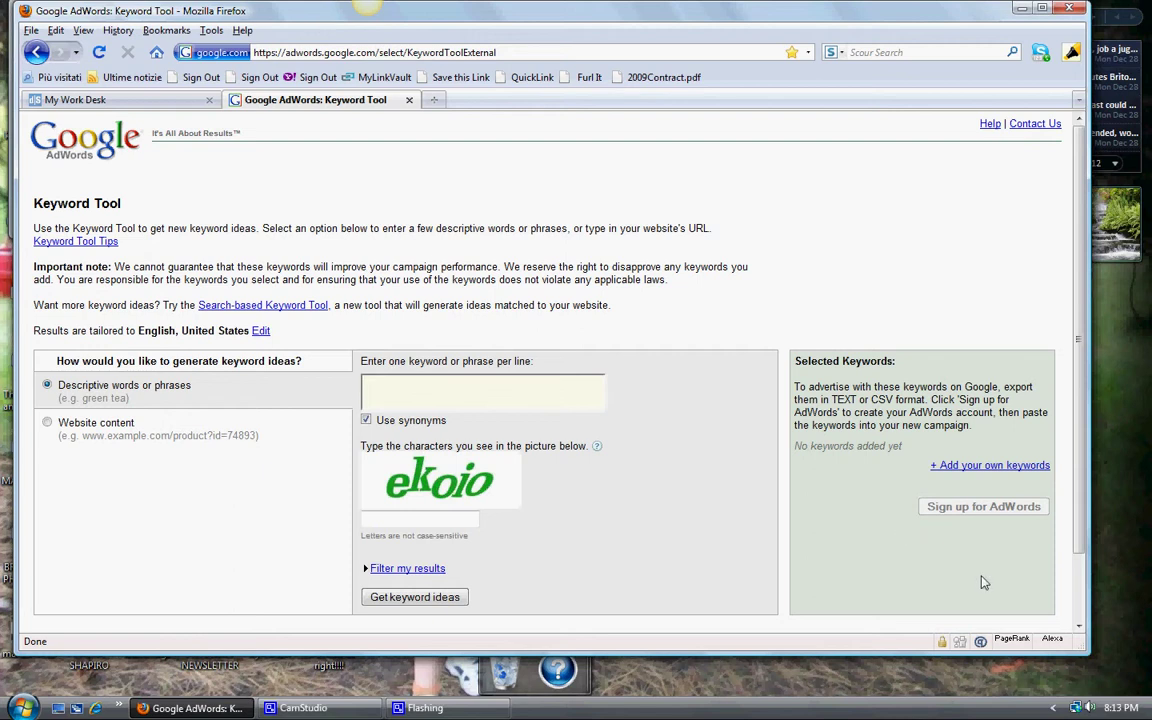
{"action": "left_click_drag", "start_coordinate": [1119, 676], "coordinate": [1120, 678]}
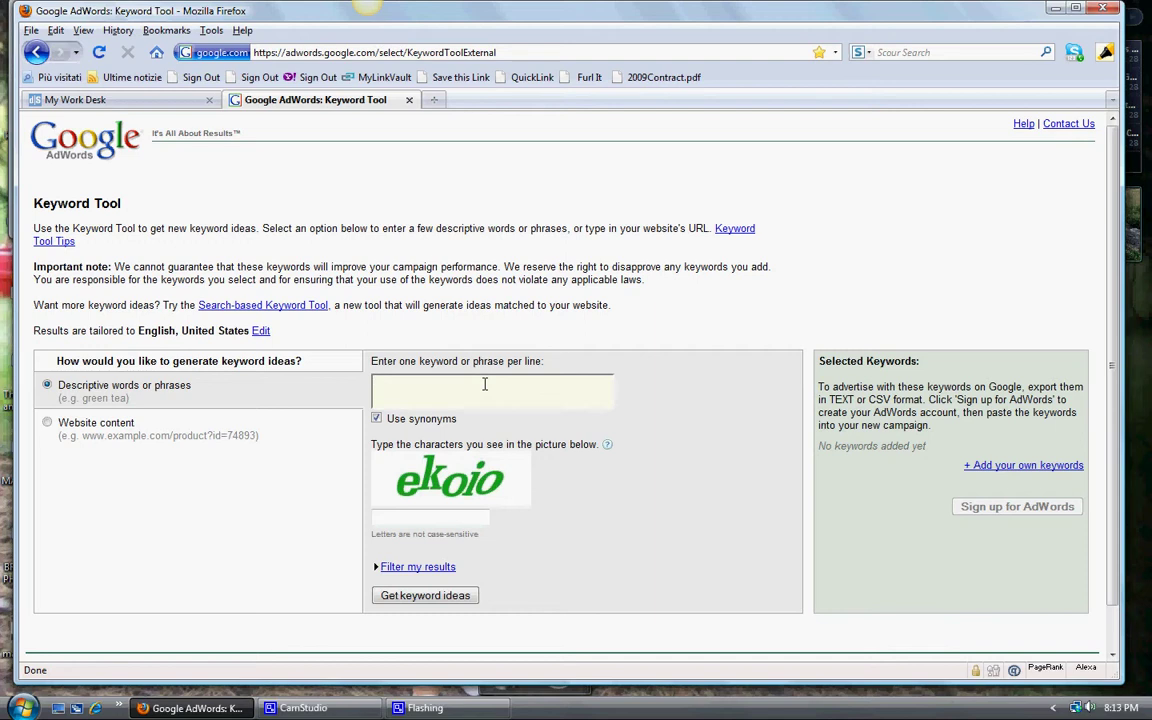
{"action": "type", "text": "home based business"}
{"action": "left_click", "coordinate": [456, 514]}
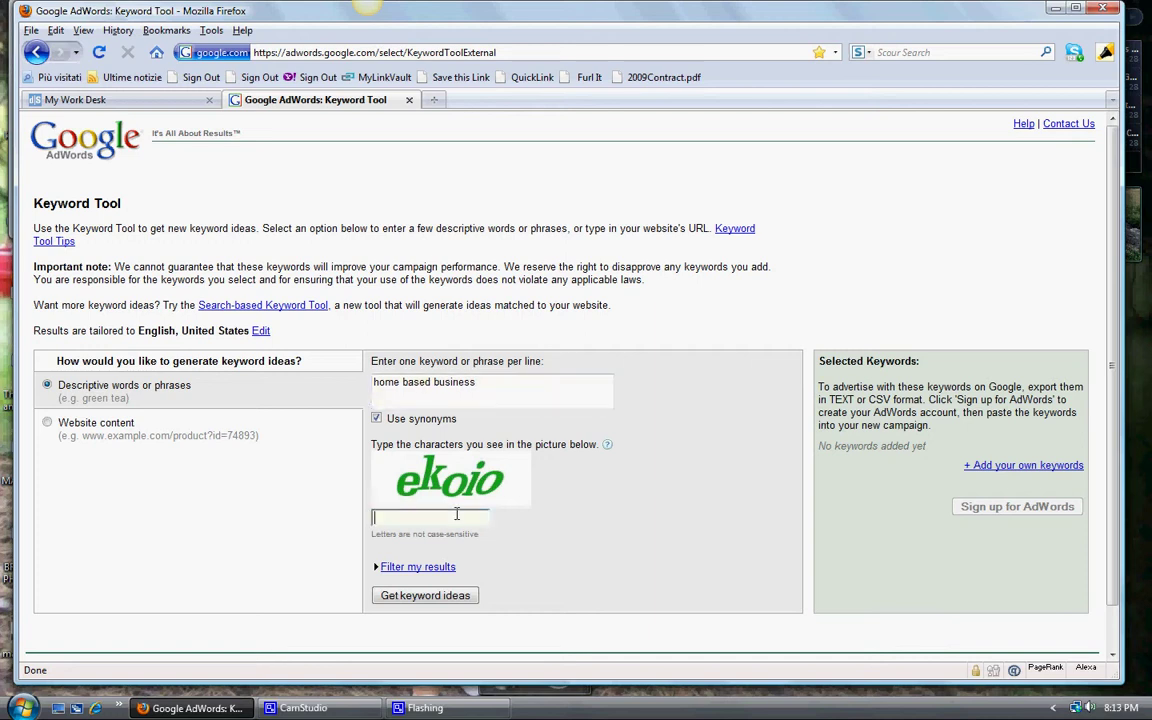
{"action": "type", "text": "ekoio"}
{"action": "left_click", "coordinate": [449, 595]}
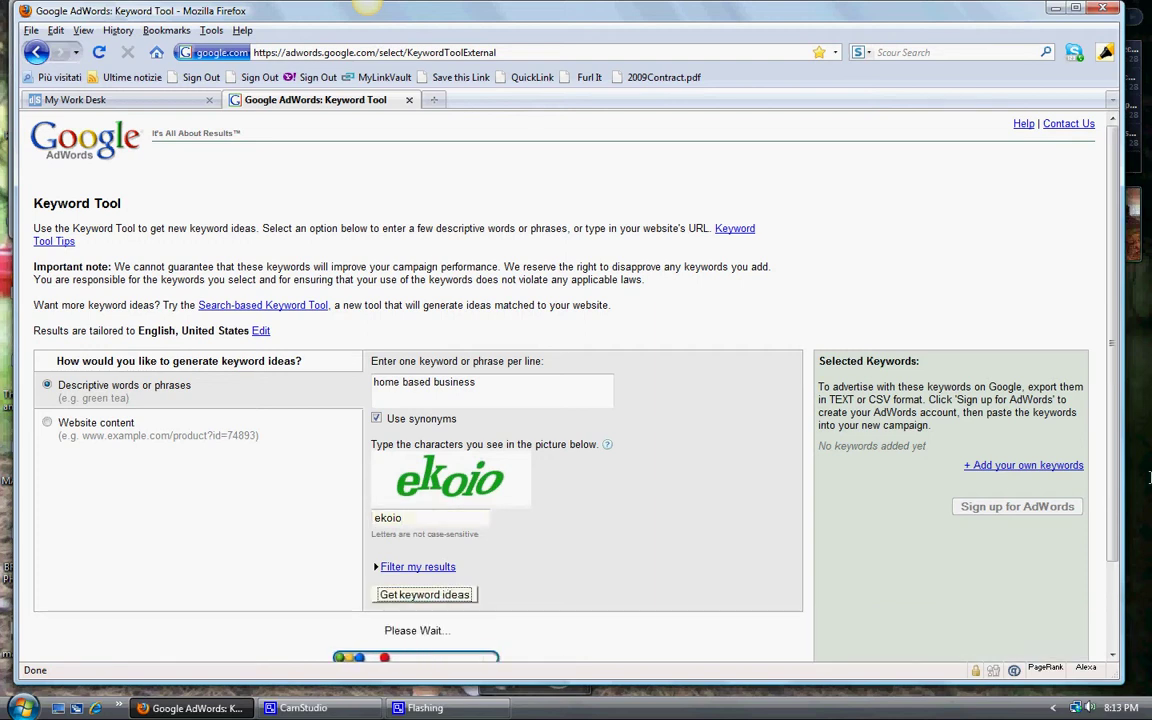
- Look through the related keyword results and copy the phrase "internet marketing home based business"
{"action": "left_click_drag", "start_coordinate": [1110, 296], "coordinate": [1113, 358]}
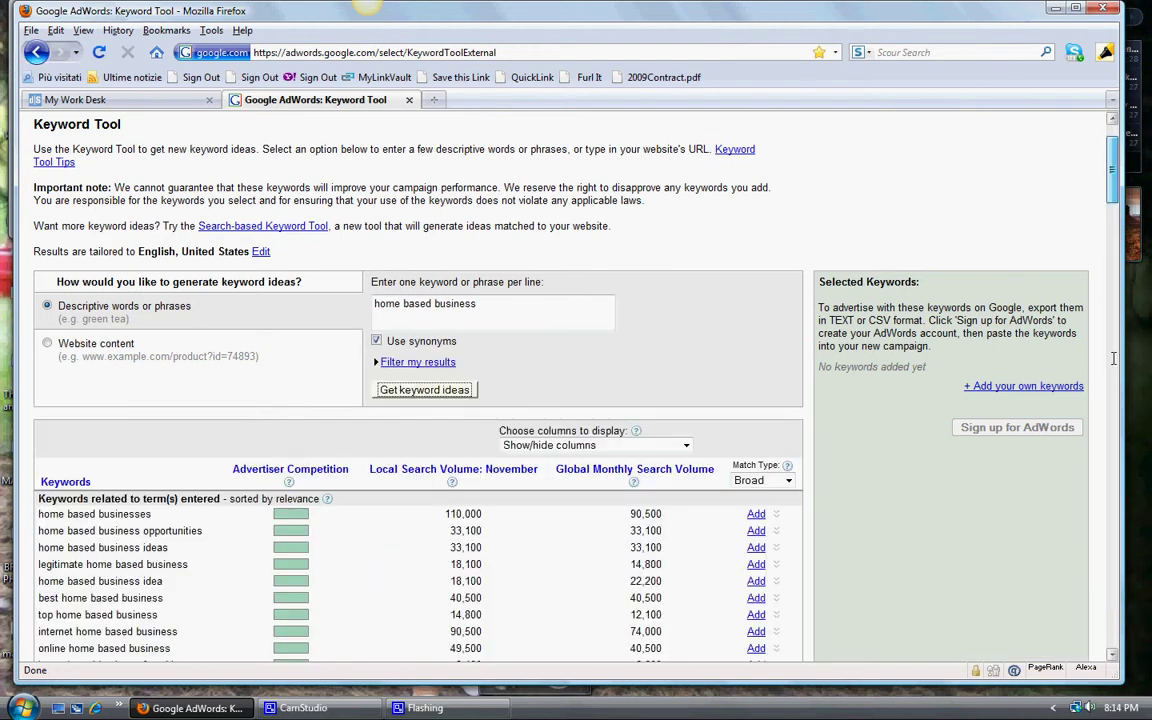
{"action": "scroll", "coordinate": [1113, 503], "scroll_direction": "down", "scroll_amount": 15}
{"action": "scroll", "coordinate": [1114, 503], "scroll_direction": "up", "scroll_amount": 5}
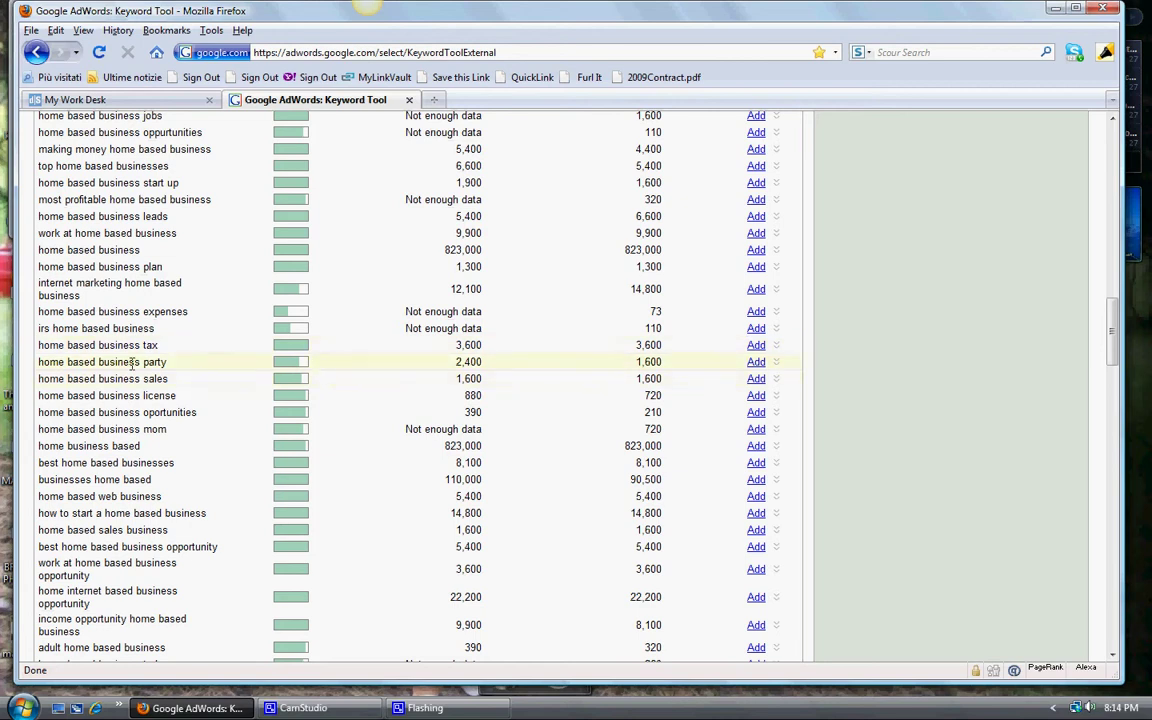
{"action": "mouse_move", "coordinate": [1111, 347]}
{"action": "left_mouse_down"}
{"action": "mouse_move", "coordinate": [1111, 615]}
{"action": "mouse_move", "coordinate": [1111, 337]}
{"action": "left_mouse_up"}
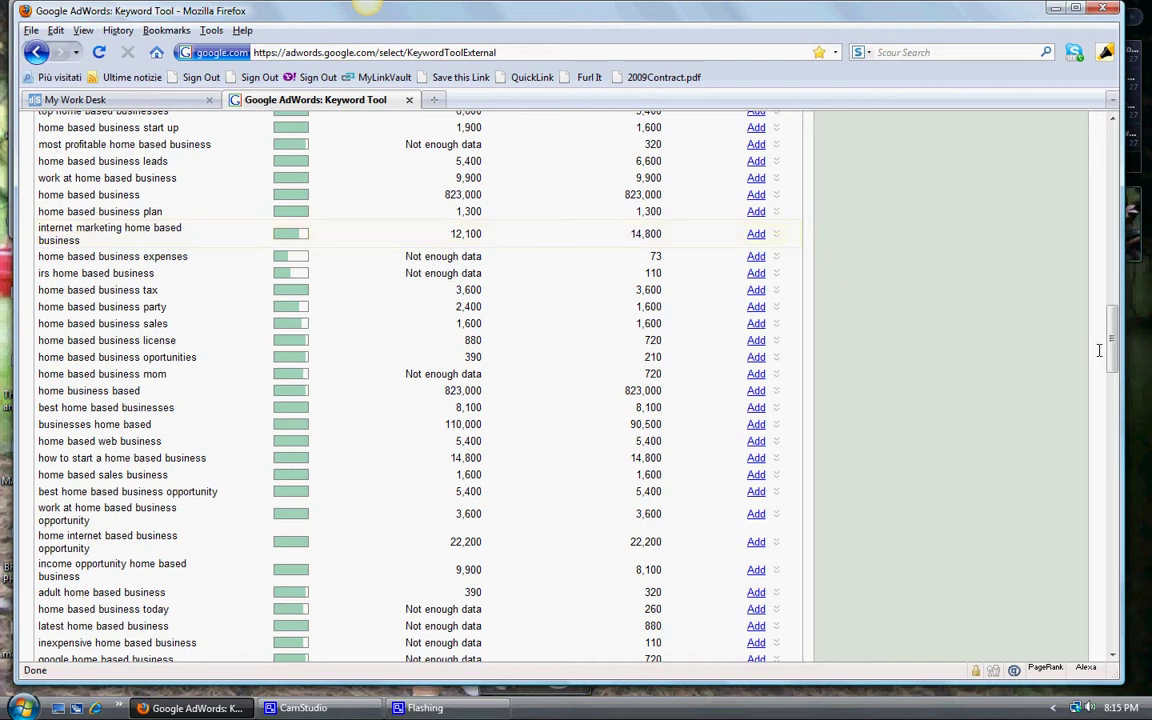
{"action": "scroll", "coordinate": [1110, 338], "scroll_direction": "up", "scroll_amount": 2}
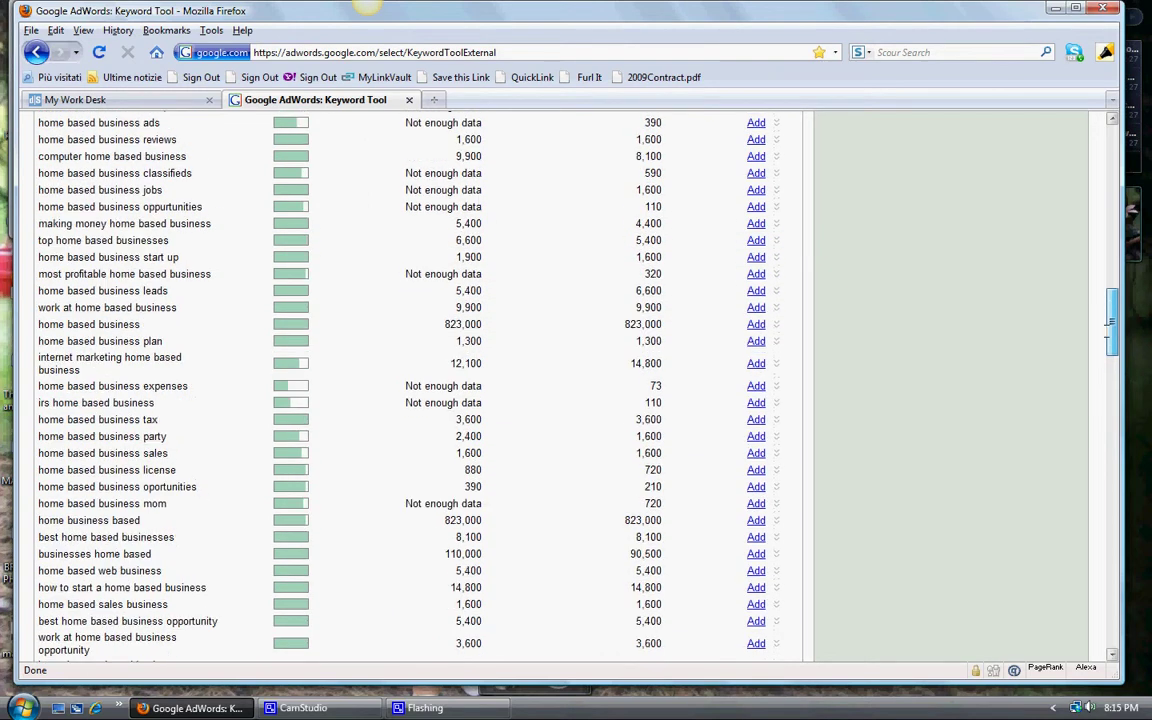
{"action": "scroll", "coordinate": [1110, 338], "scroll_direction": "up", "scroll_amount": 1}
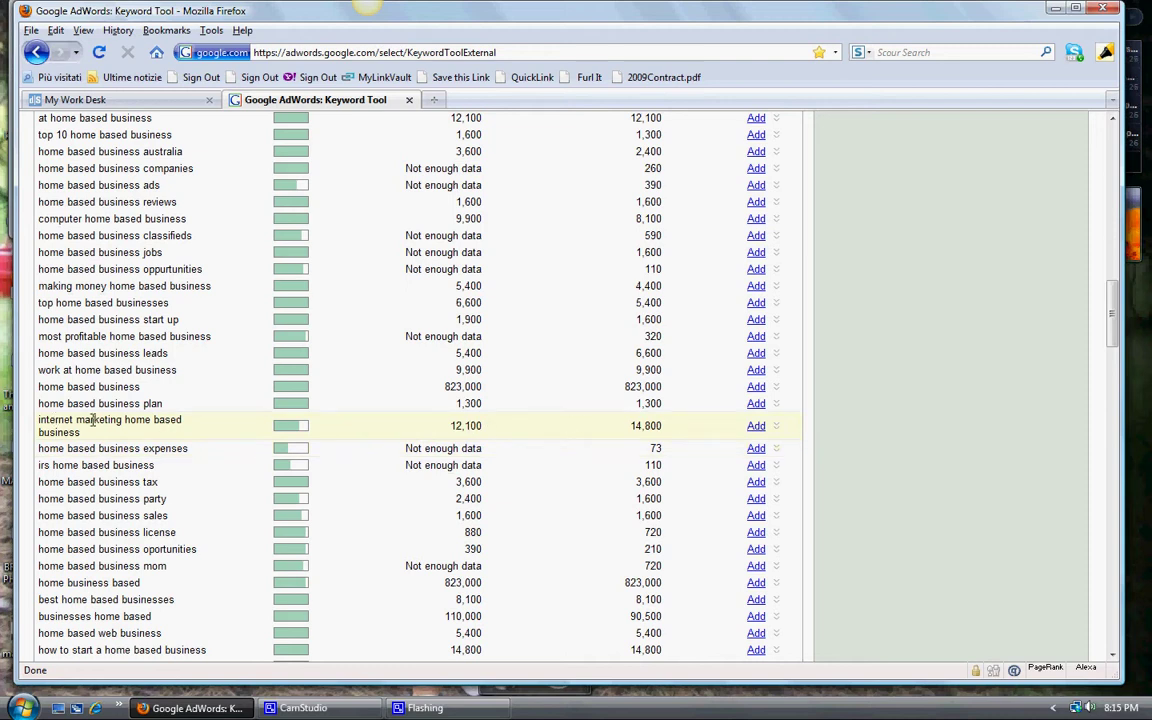
{"action": "left_click_drag", "start_coordinate": [80, 432], "coordinate": [36, 424]}
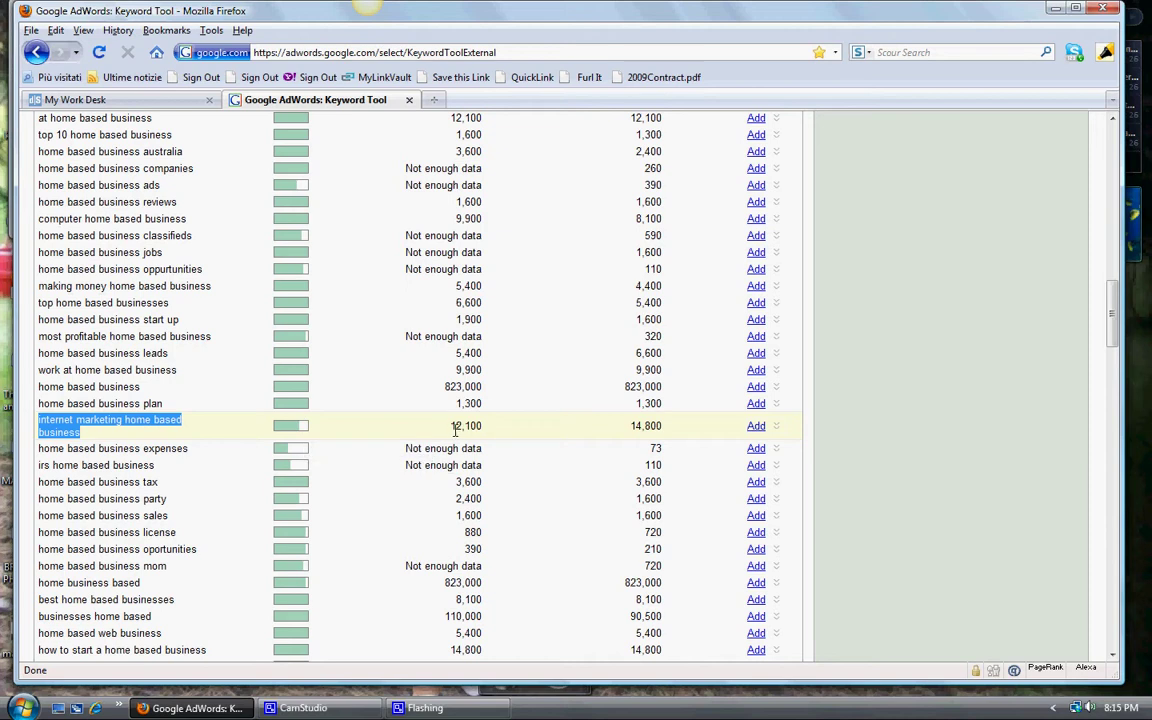
- Open a separate Firefox browser window and load google.com in it
{"action": "left_click_drag", "start_coordinate": [480, 18], "coordinate": [642, 16]}
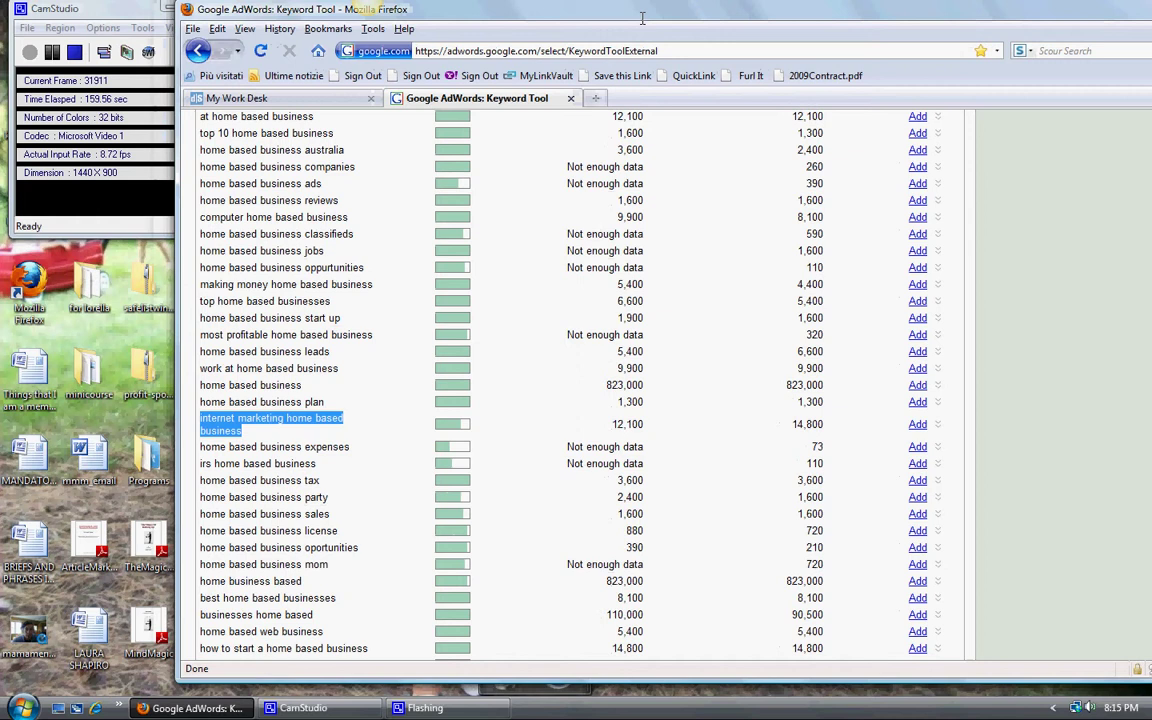
{"action": "left_click", "coordinate": [22, 707]}
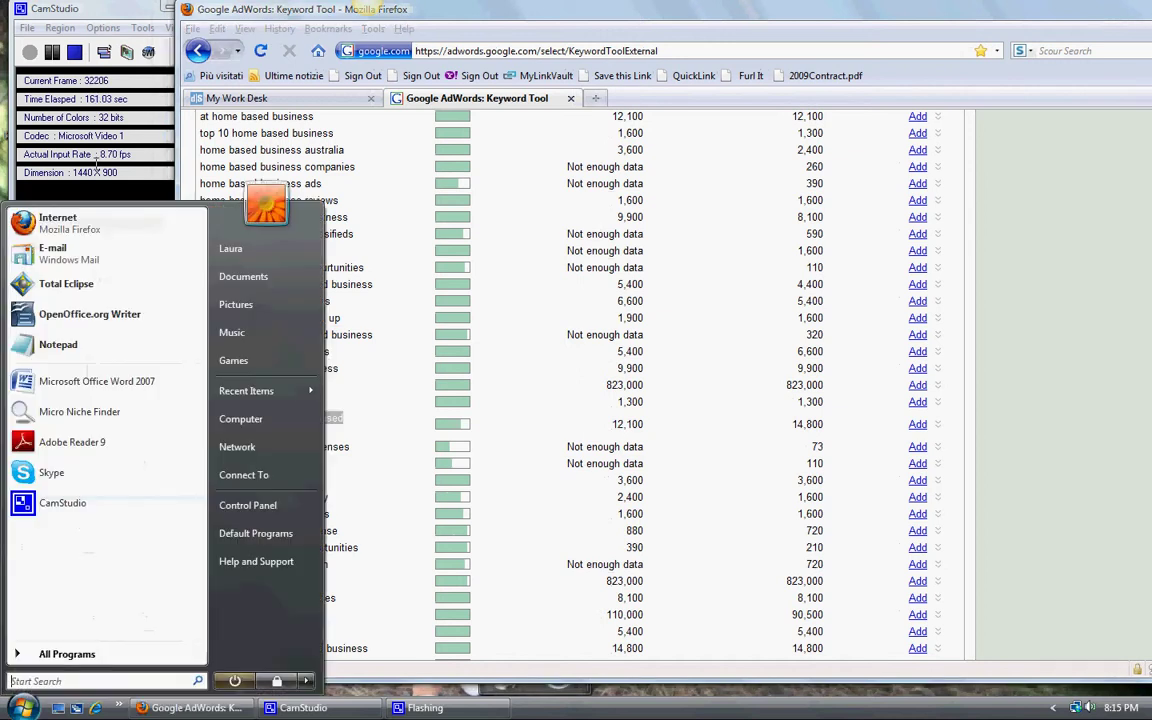
{"action": "left_click", "coordinate": [88, 220]}
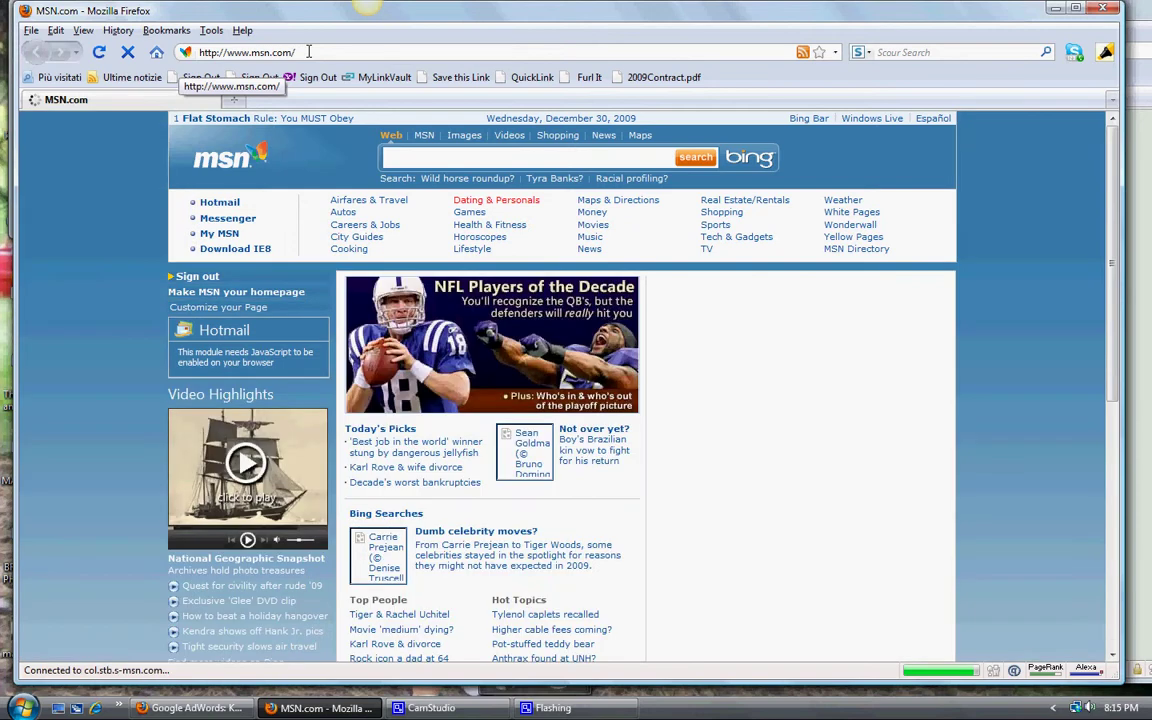
{"action": "left_click", "coordinate": [309, 52]}
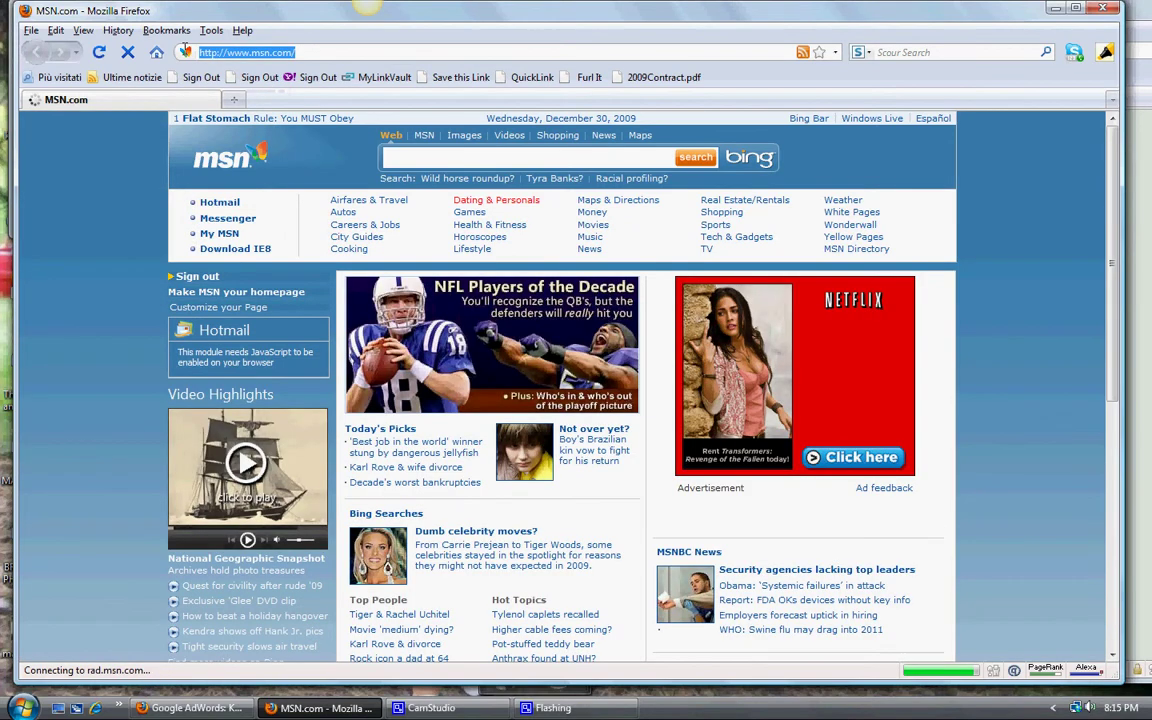
{"action": "type", "text": "google.com"}
{"action": "key", "text": "Return"}
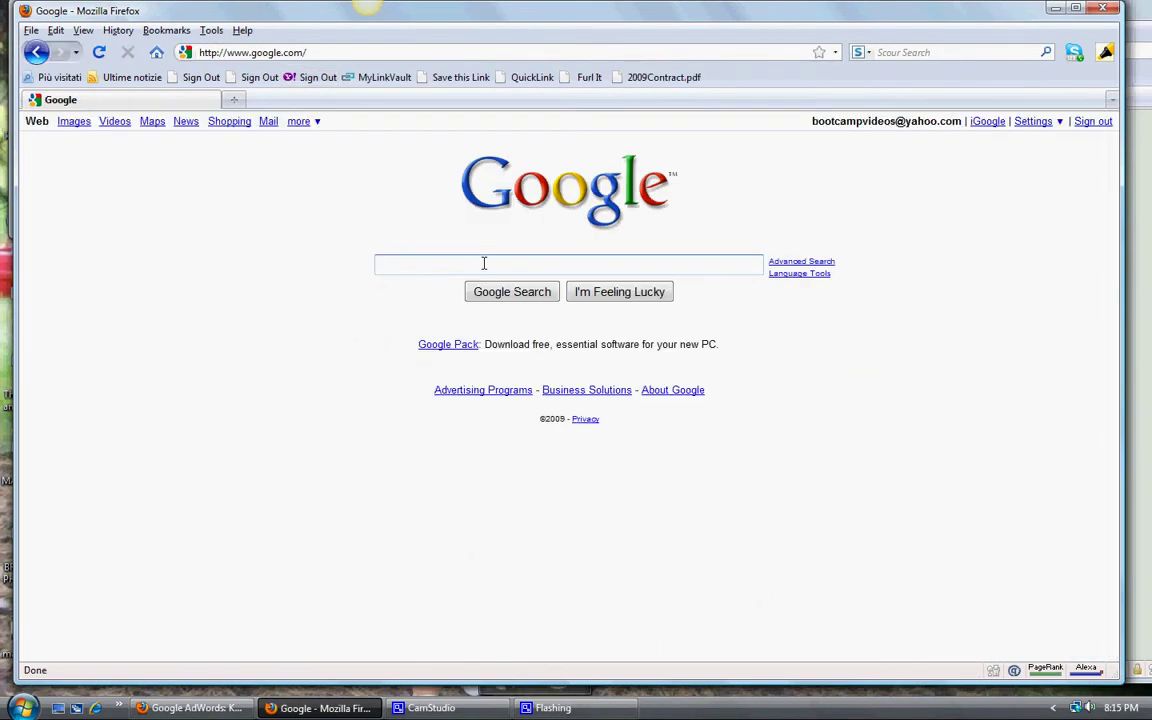
- Search Google for the exact phrase "internet marketing home based business" in quotation marks and look over the results
{"action": "type", "text": "\"internet marketing home based business"}
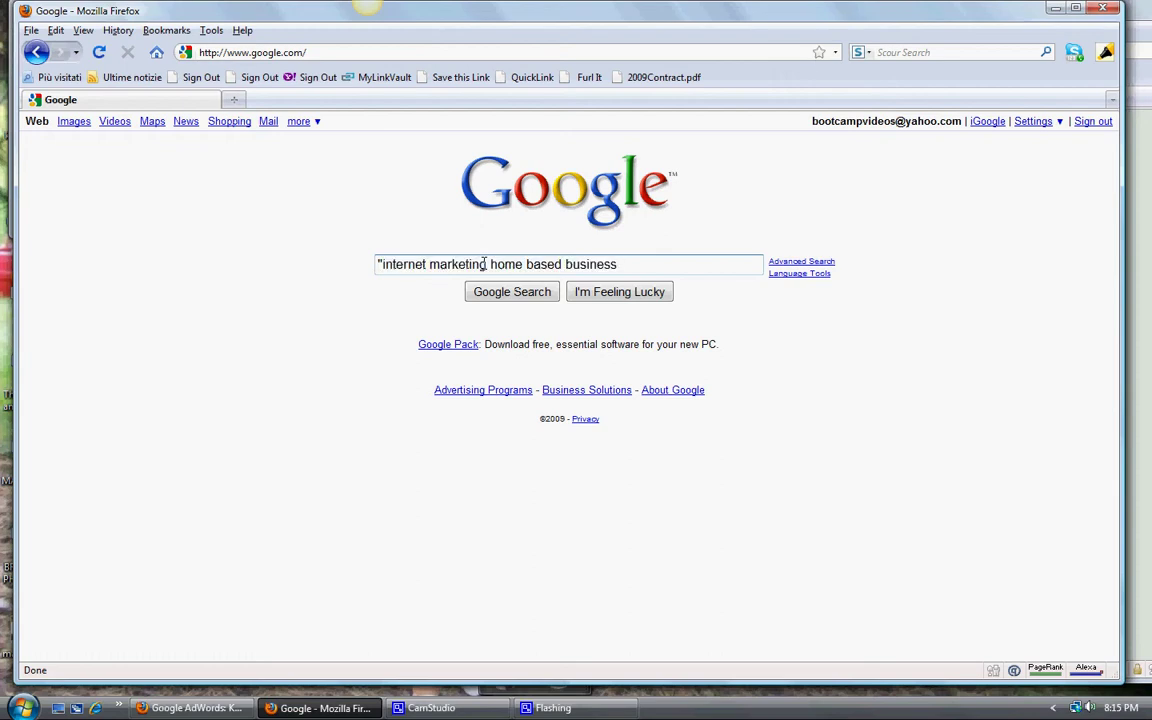
{"action": "type", "text": "\""}
{"action": "left_click", "coordinate": [513, 291]}
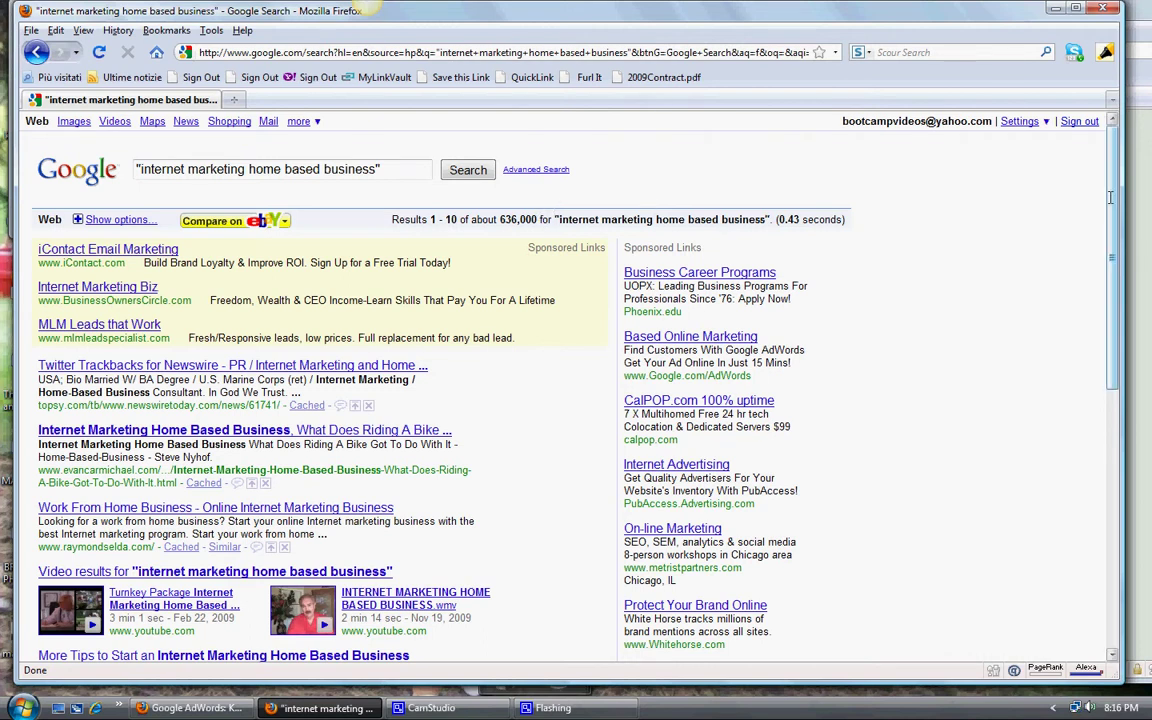
{"action": "scroll", "coordinate": [1100, 197], "scroll_direction": "down", "scroll_amount": 6}
{"action": "scroll", "coordinate": [1100, 197], "scroll_direction": "up", "scroll_amount": 6}
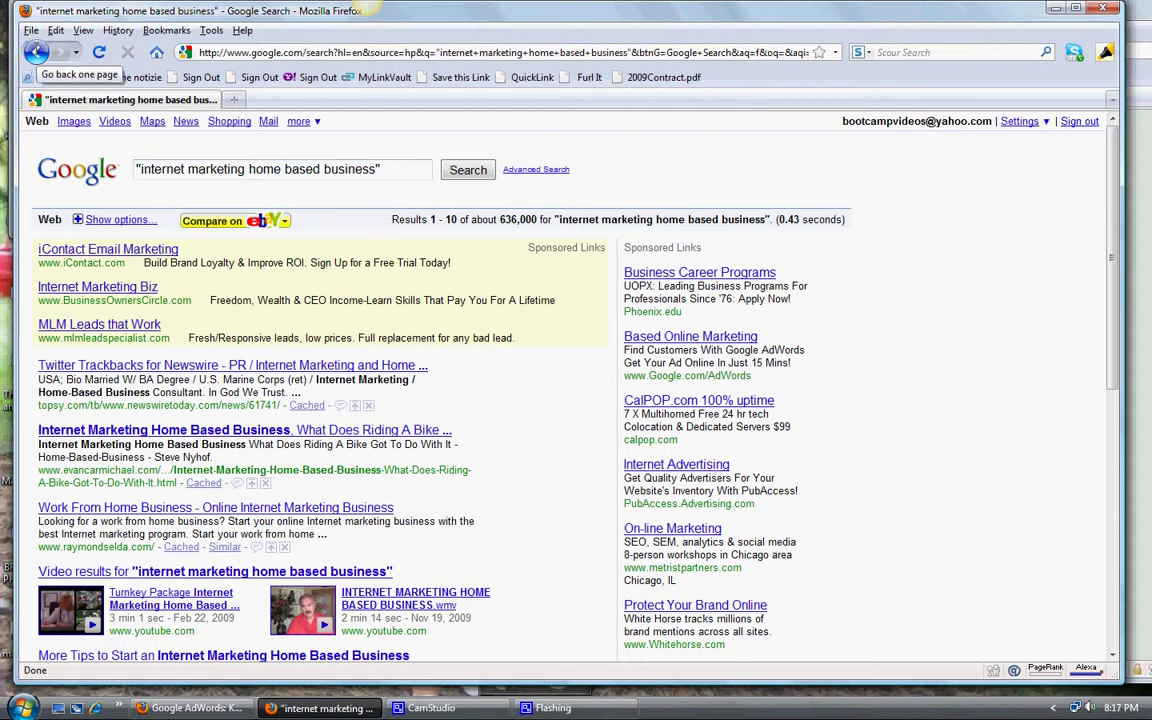
- Return to the Keyword Tool window and copy the keyword "home based business expenses" from the results list
{"action": "left_click_drag", "start_coordinate": [451, 19], "coordinate": [524, 568]}
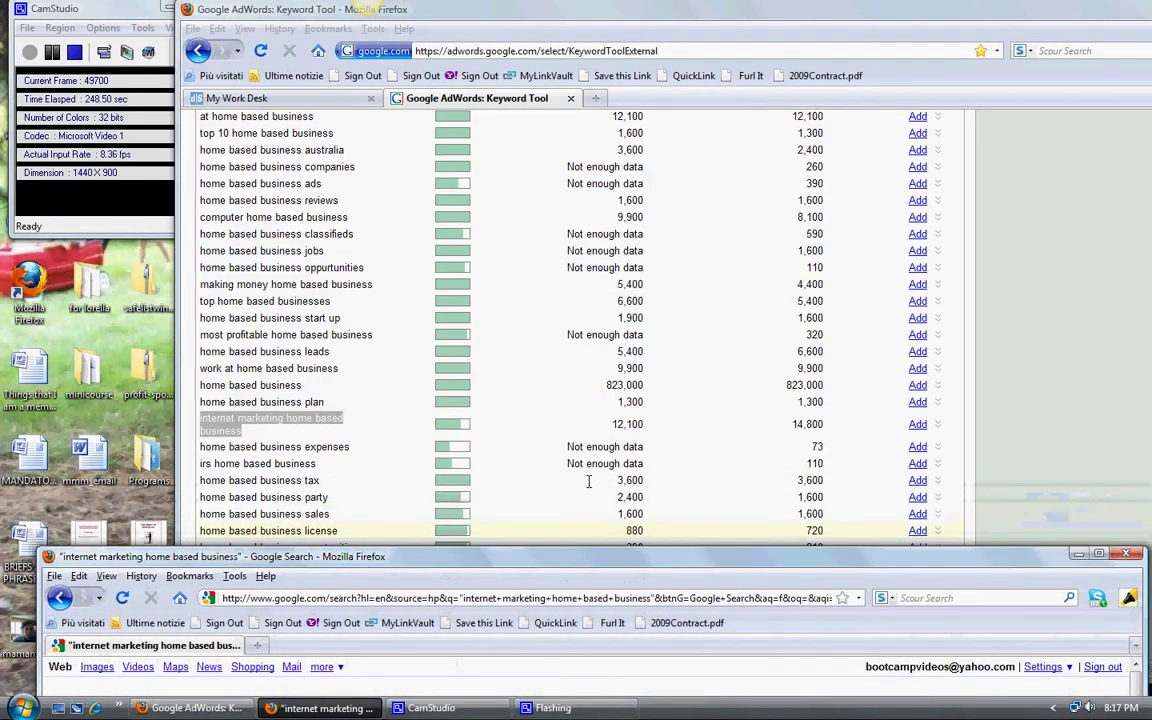
{"action": "left_click", "coordinate": [330, 447]}
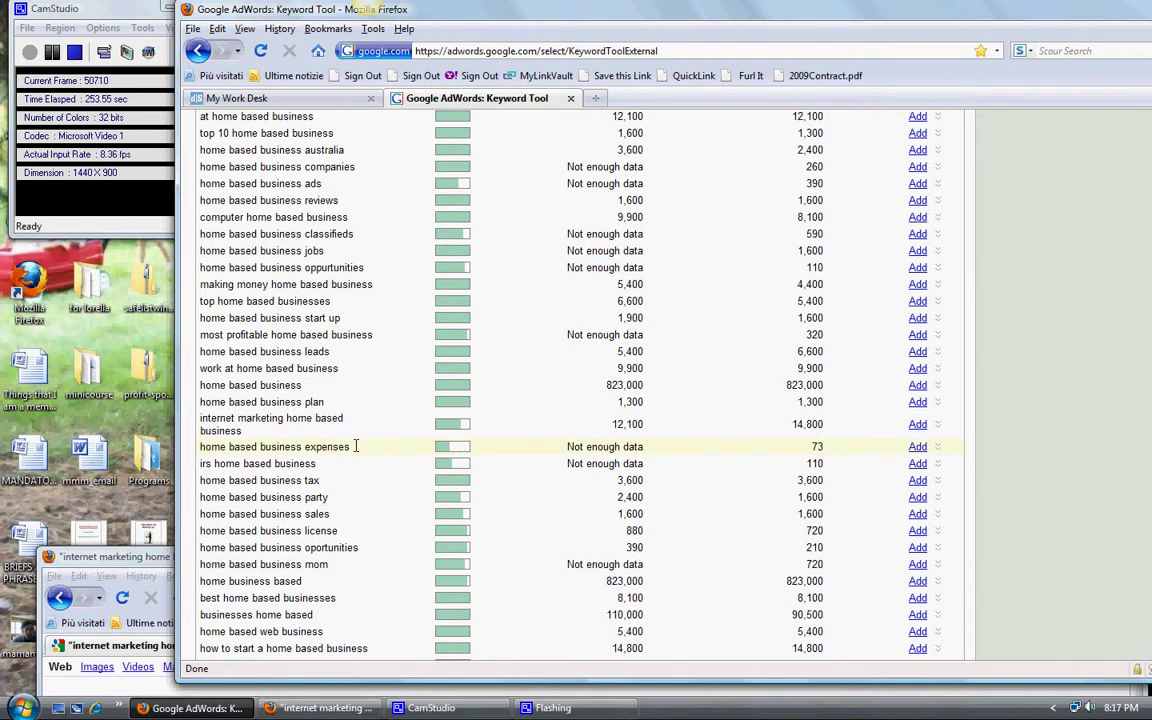
{"action": "left_click_drag", "start_coordinate": [355, 447], "coordinate": [200, 448]}
{"action": "key", "text": "ctrl+c"}
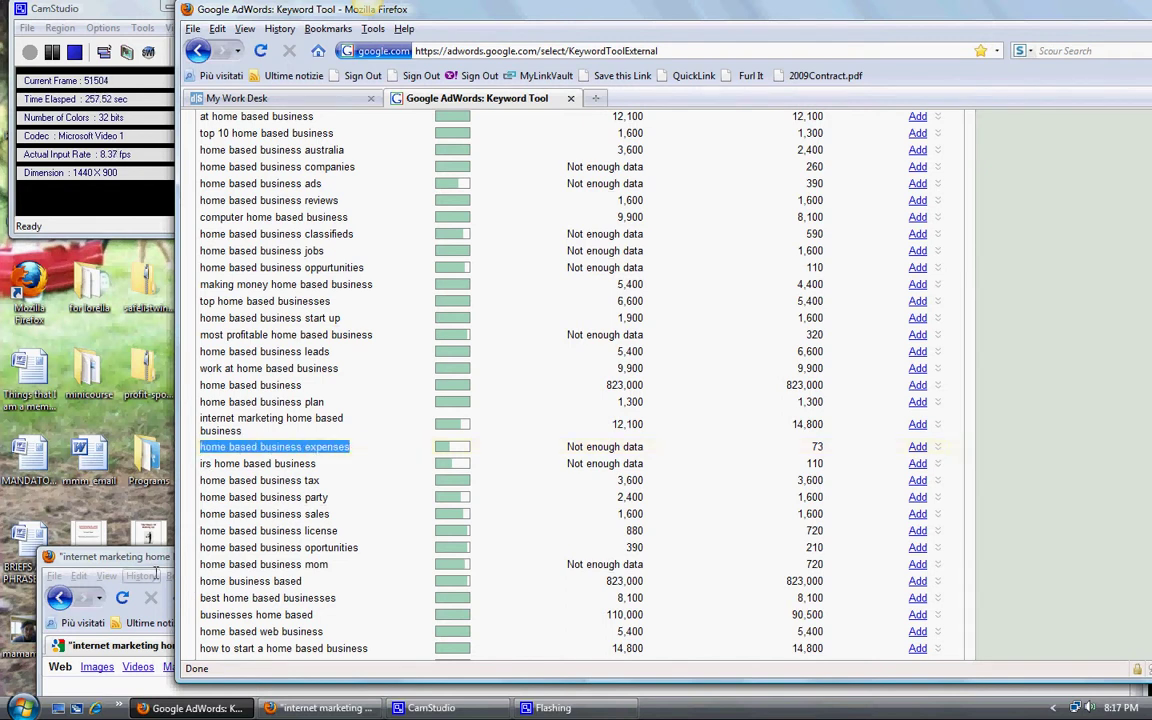
- Search Google for the exact phrase "home based business expenses" in quotation marks, and return to the previous search's results
{"action": "left_click_drag", "start_coordinate": [130, 556], "coordinate": [135, 175]}
{"action": "left_click_drag", "start_coordinate": [158, 92], "coordinate": [160, 2]}
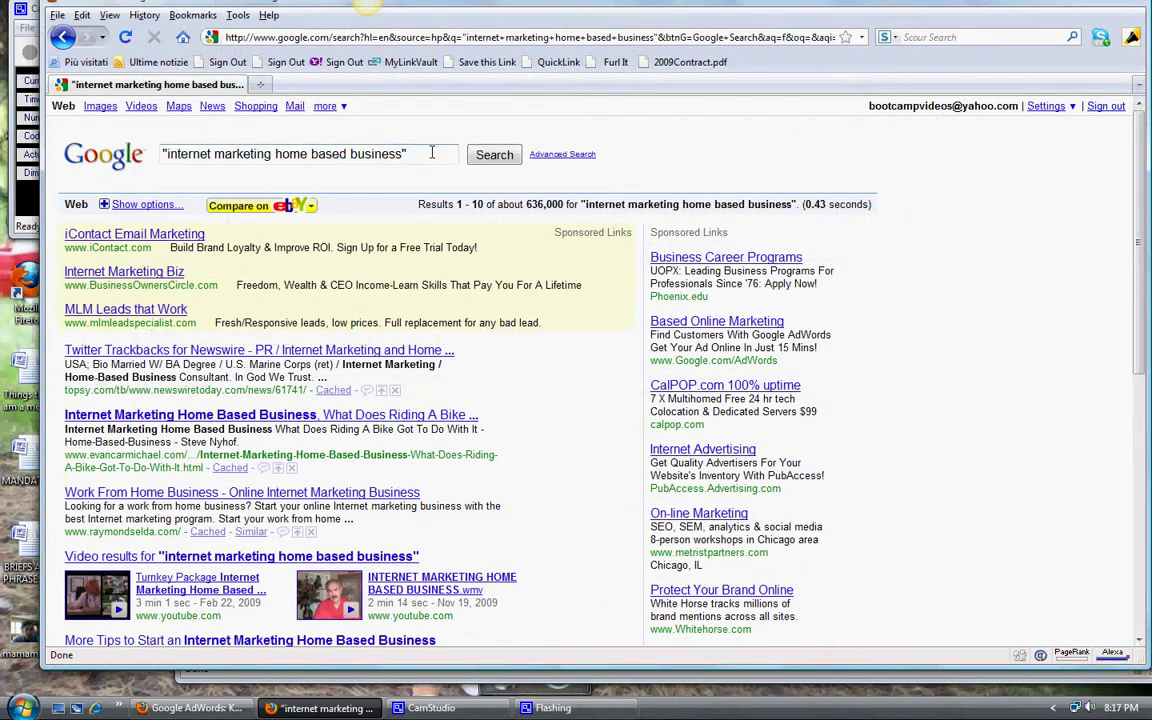
{"action": "left_click_drag", "start_coordinate": [403, 154], "coordinate": [164, 154]}
{"action": "key", "text": "ctrl+v"}
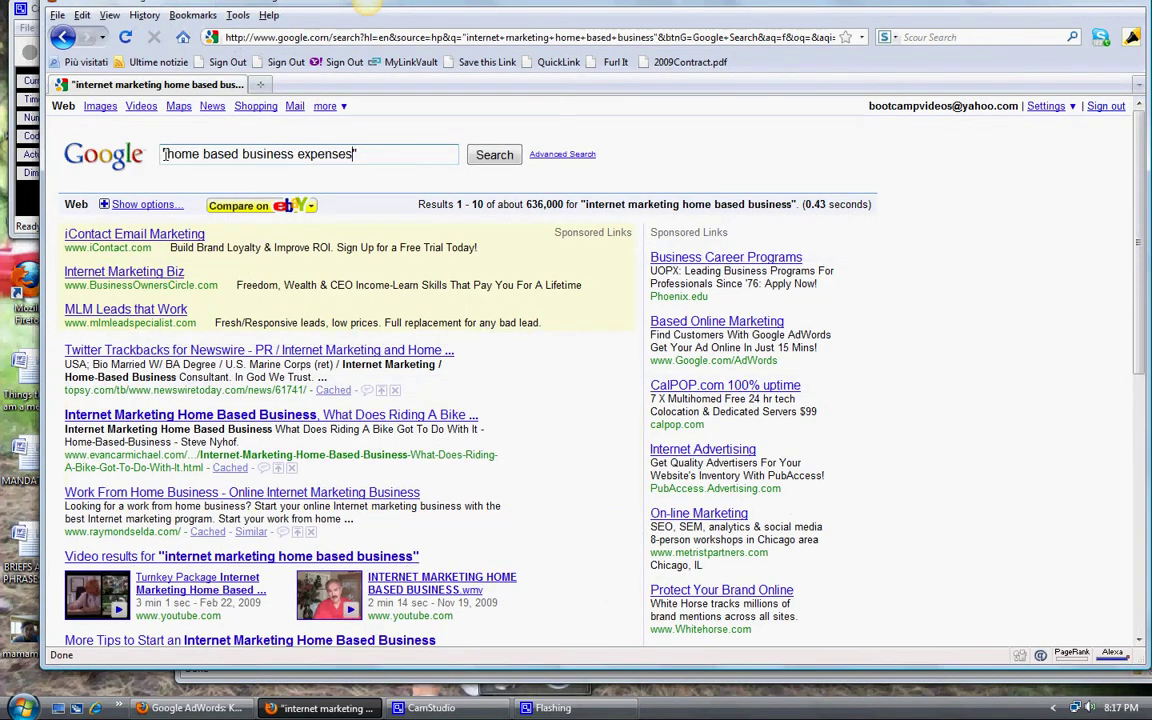
{"action": "left_click", "coordinate": [485, 152]}
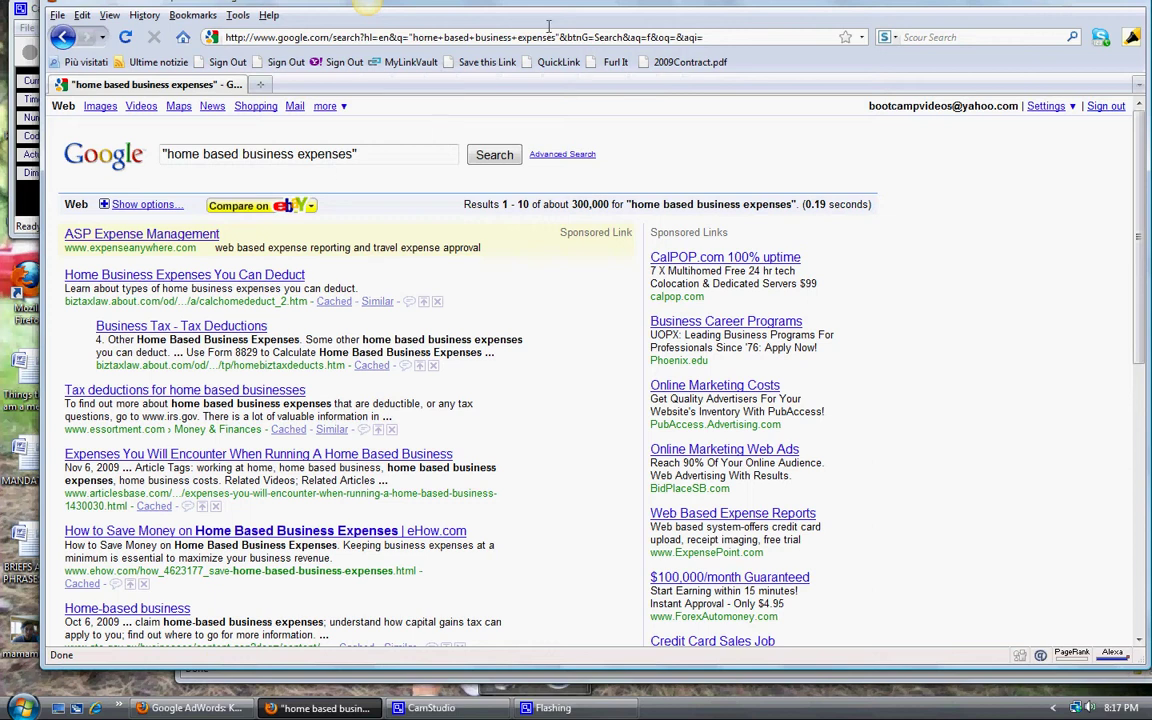
{"action": "left_click_drag", "start_coordinate": [558, 3], "coordinate": [535, 36]}
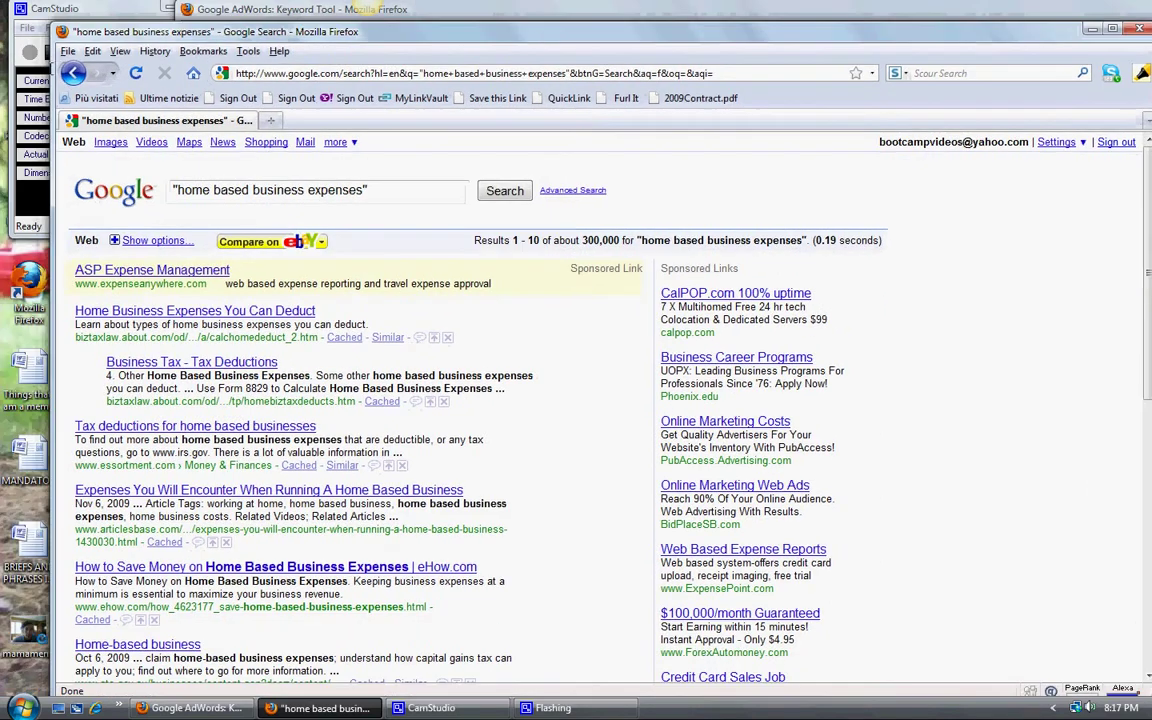
{"action": "left_click", "coordinate": [73, 73]}
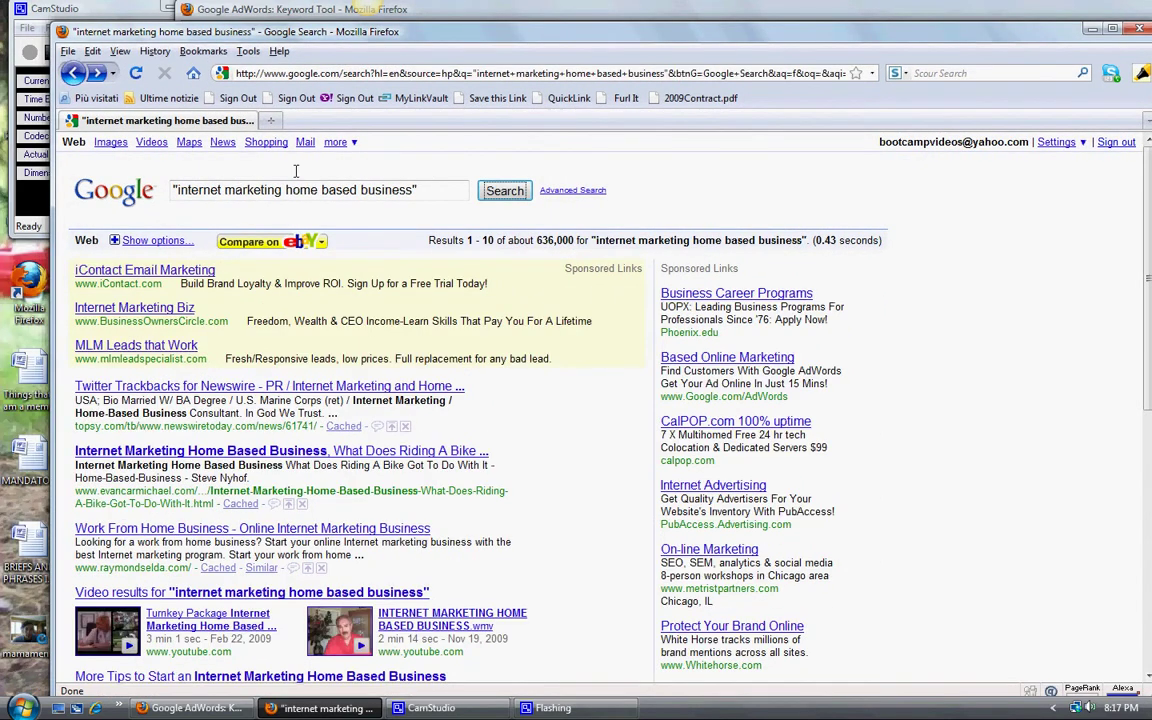
- Bring back the Keyword Tool window and generate keyword ideas for "home based business ideas"
{"action": "left_click_drag", "start_coordinate": [619, 35], "coordinate": [619, 379]}
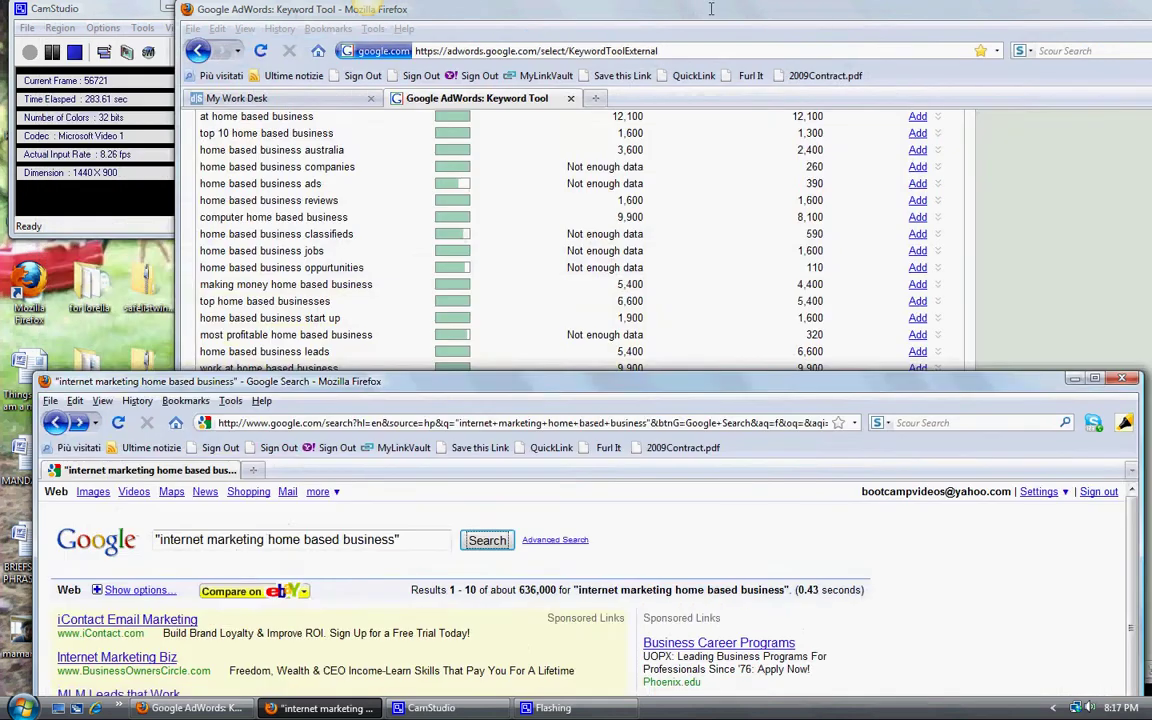
{"action": "left_click", "coordinate": [1148, 347]}
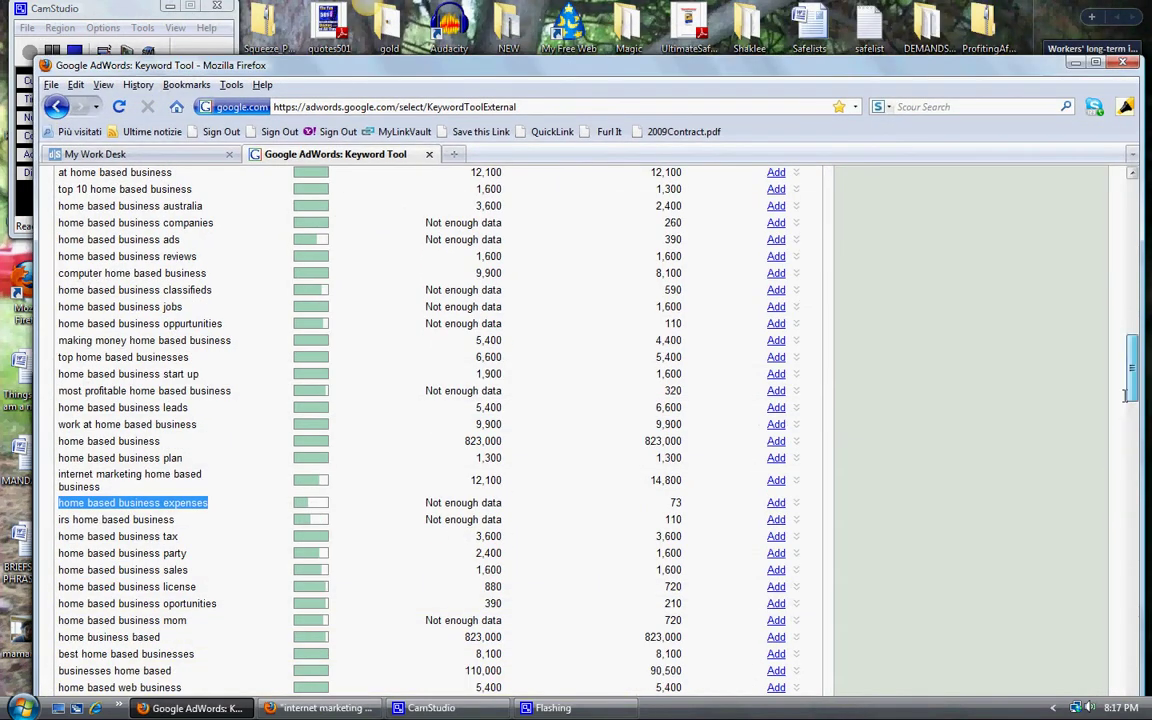
{"action": "left_click_drag", "start_coordinate": [1133, 375], "coordinate": [1133, 200]}
{"action": "left_click", "coordinate": [537, 438]}
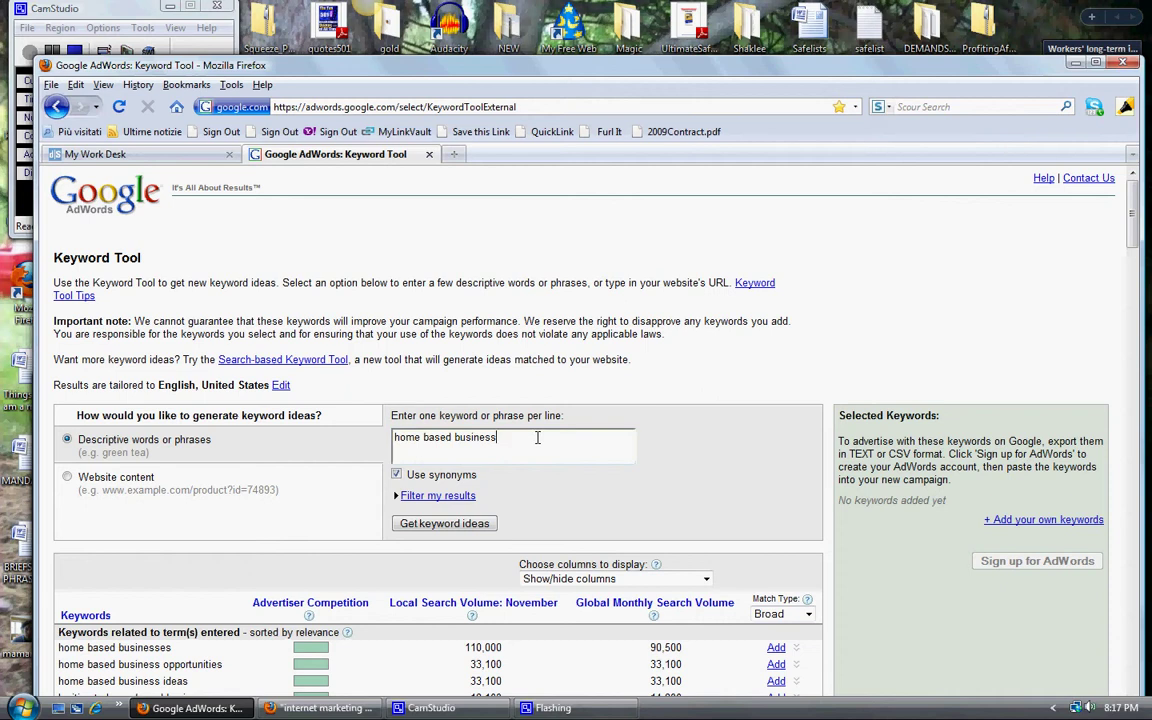
{"action": "type", "text": "ideas"}
{"action": "left_click", "coordinate": [445, 523]}
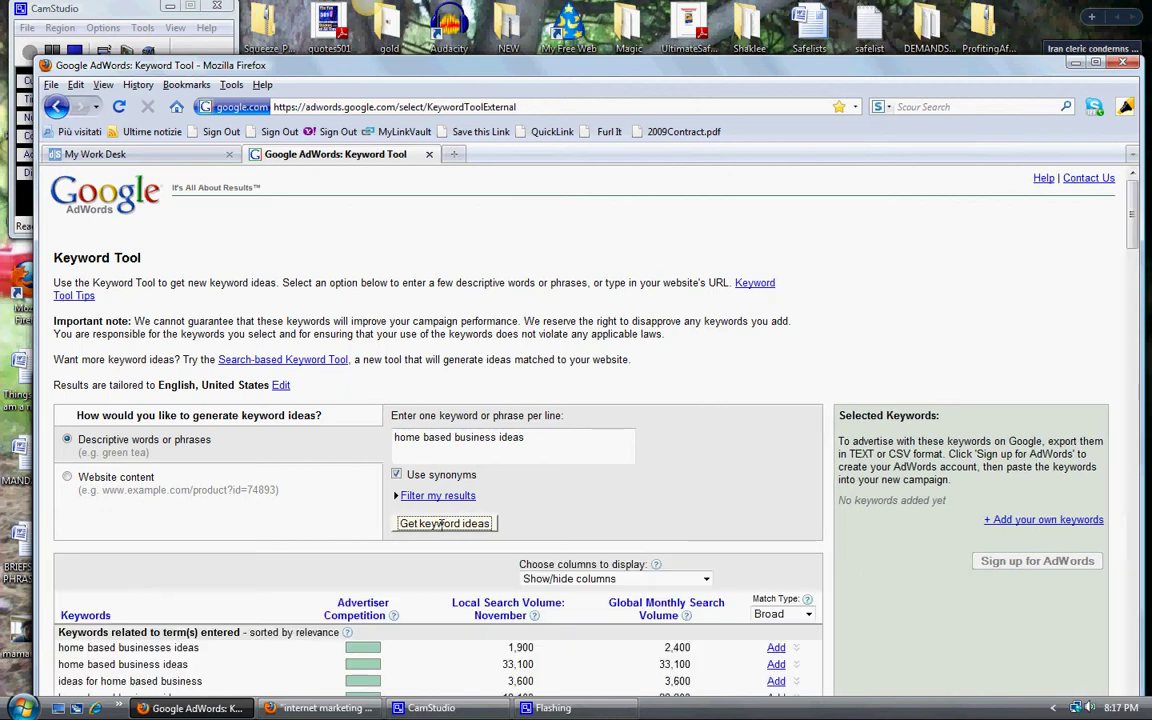
- Examine the keyword results for "home based business ideas", including their advertiser competition and search volumes
{"action": "left_click_drag", "start_coordinate": [600, 65], "coordinate": [536, 0]}
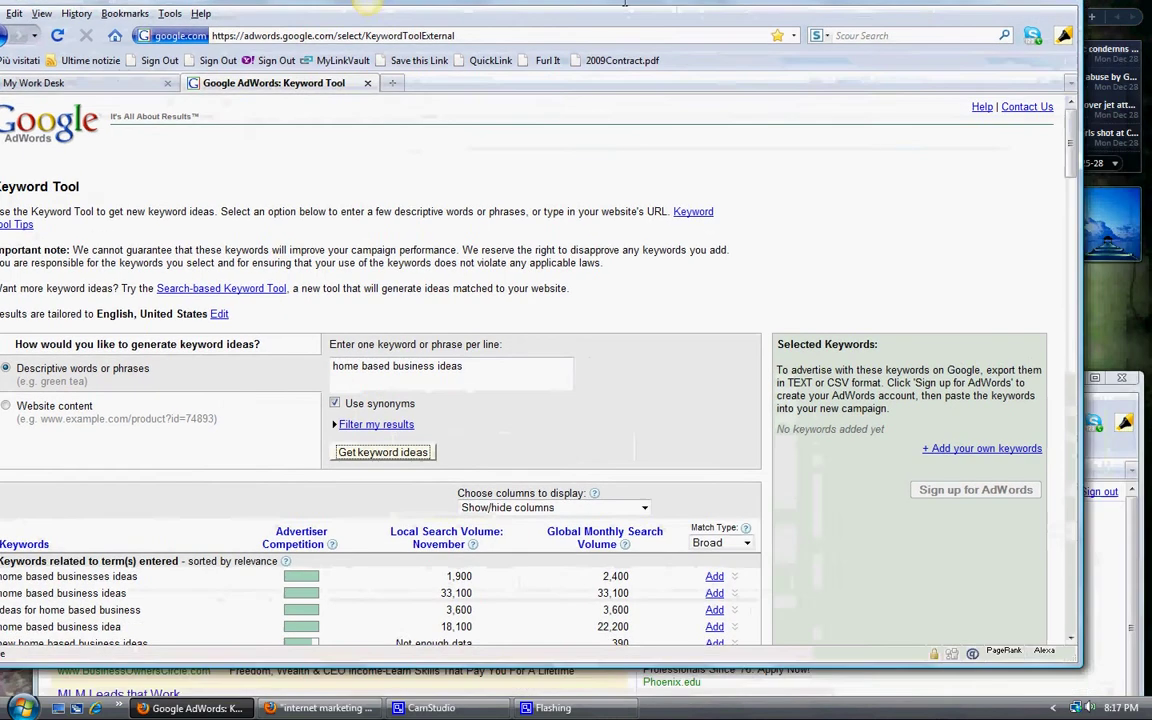
{"action": "scroll", "coordinate": [1035, 222], "scroll_direction": "down", "scroll_amount": 8}
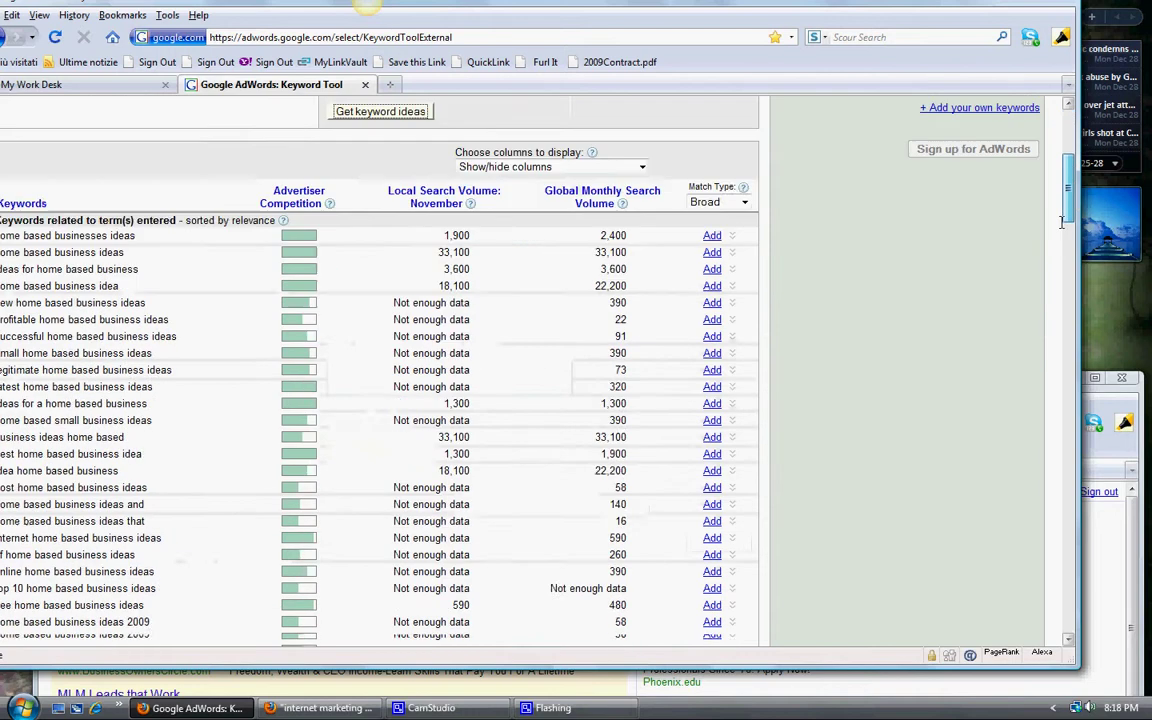
{"action": "left_click_drag", "start_coordinate": [431, 3], "coordinate": [490, 3]}
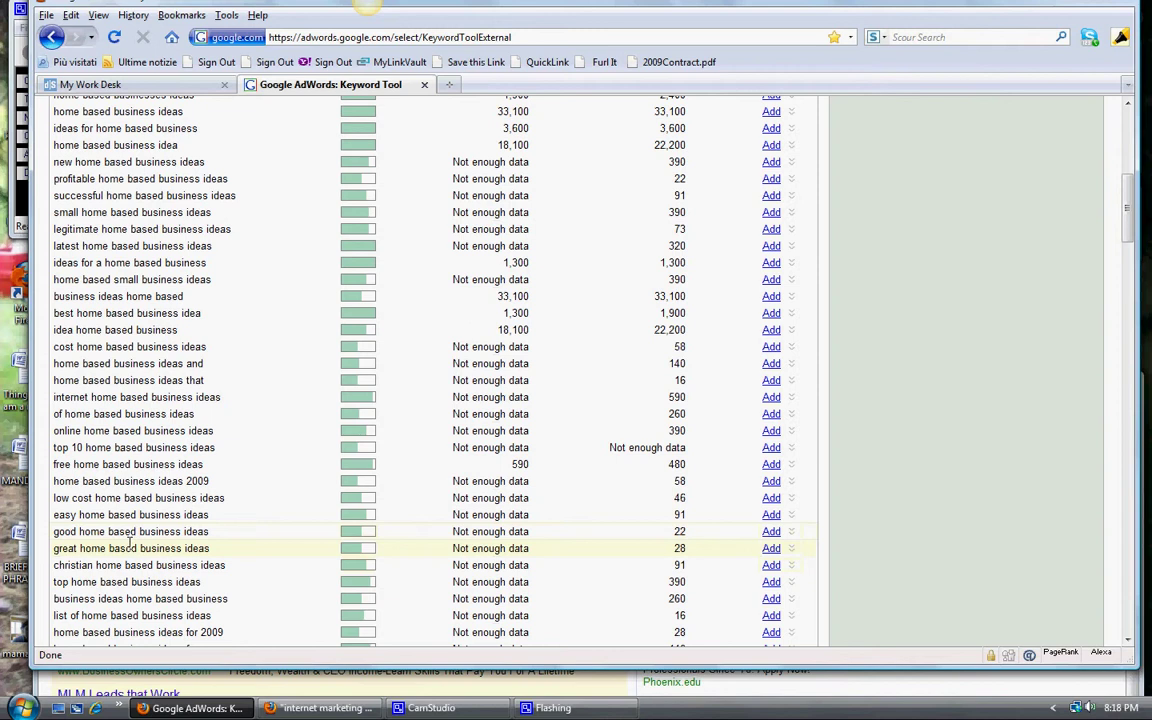
- Switch to the Google search window, search for the exact phrase "good home based business ideas" in quotation marks, and return to the previous search's results
{"action": "left_click_drag", "start_coordinate": [463, 3], "coordinate": [846, 12]}
{"action": "left_click_drag", "start_coordinate": [273, 382], "coordinate": [358, 4]}
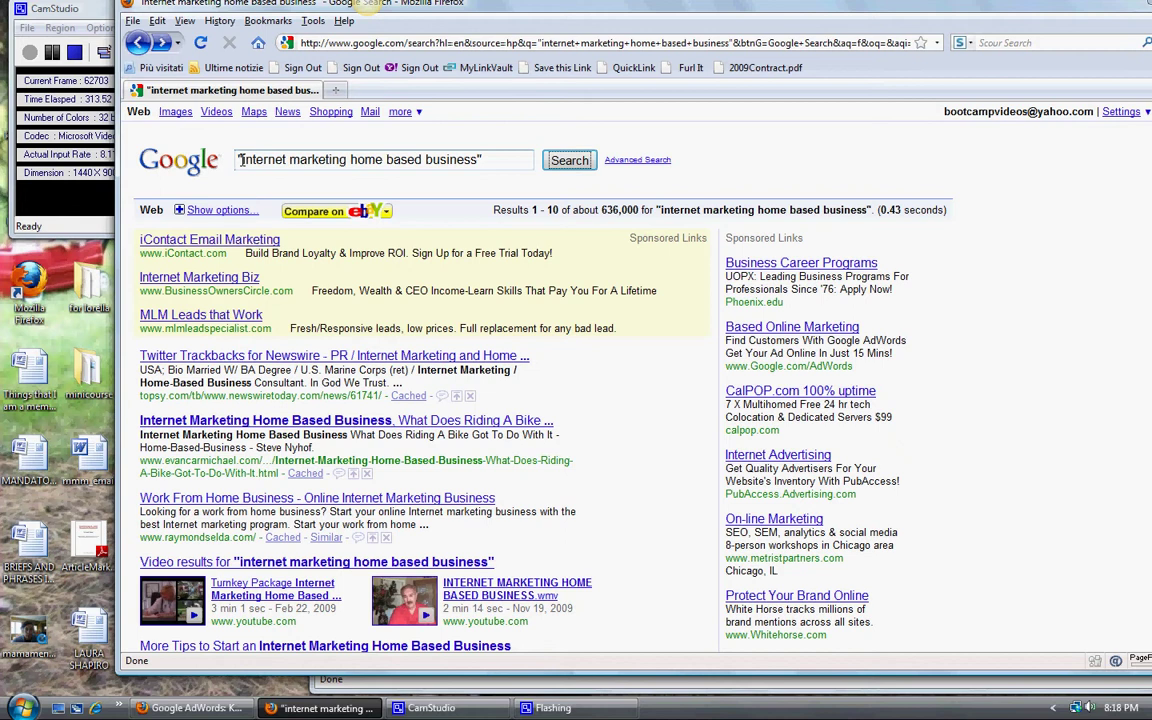
{"action": "left_click_drag", "start_coordinate": [240, 160], "coordinate": [476, 163]}
{"action": "type", "text": "good ho"}
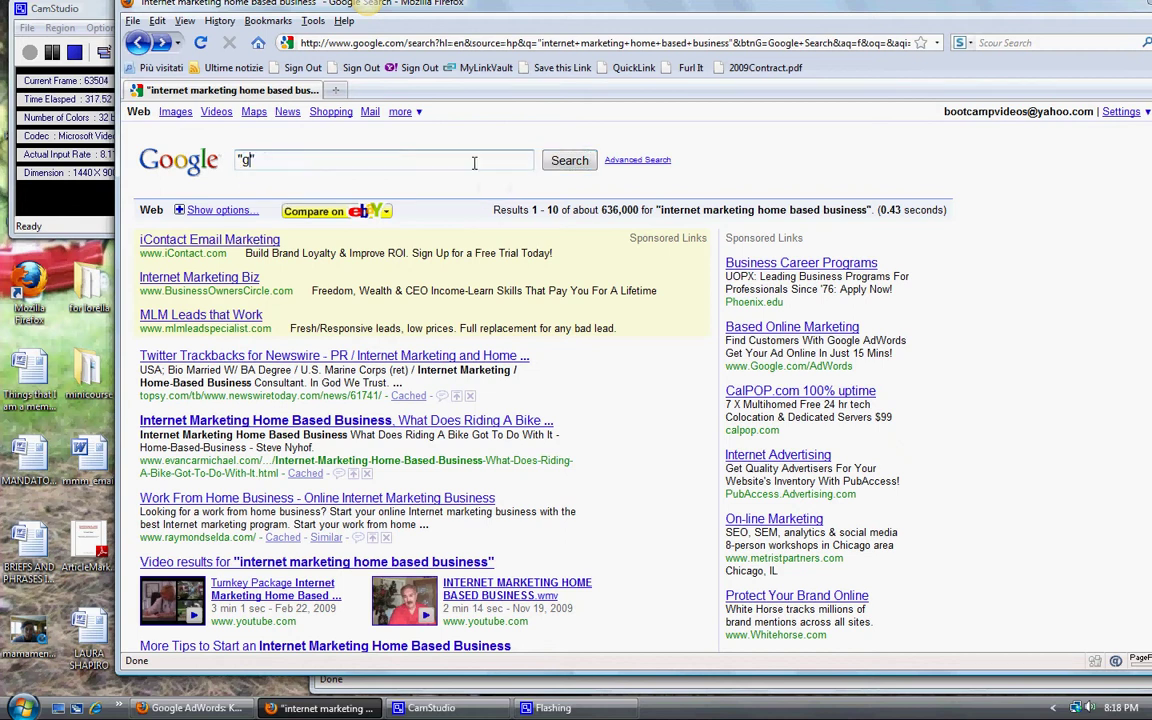
{"action": "type", "text": "me based bus"}
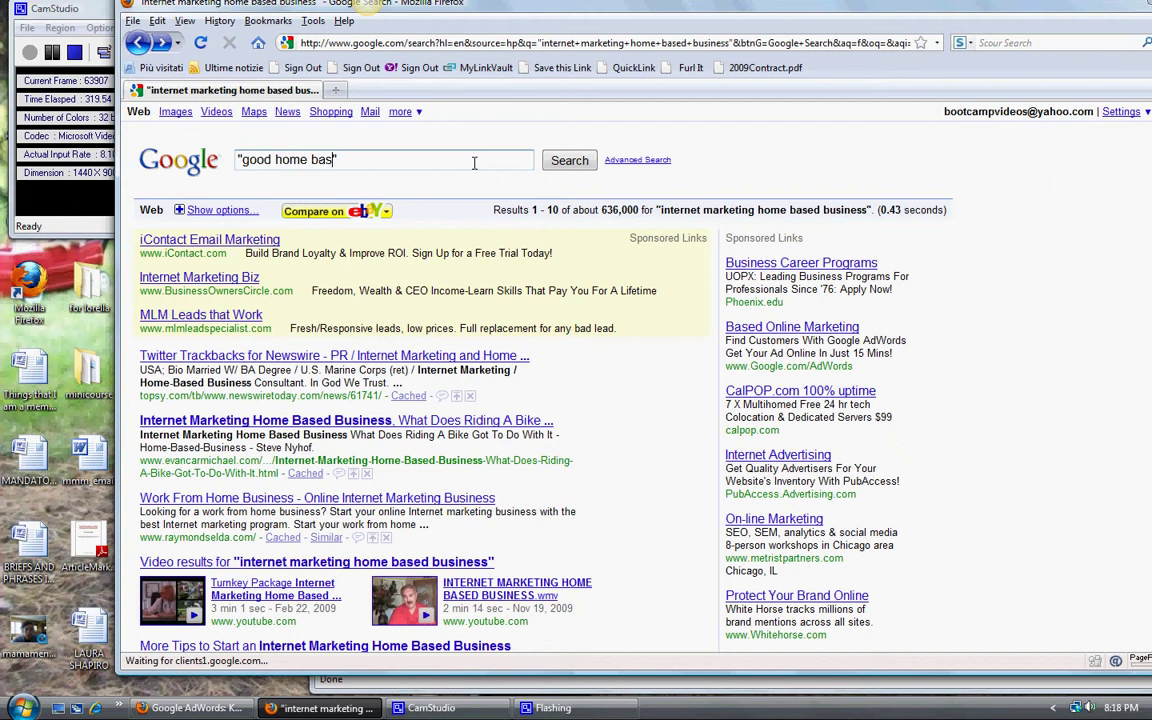
{"action": "type", "text": "iness ideas"}
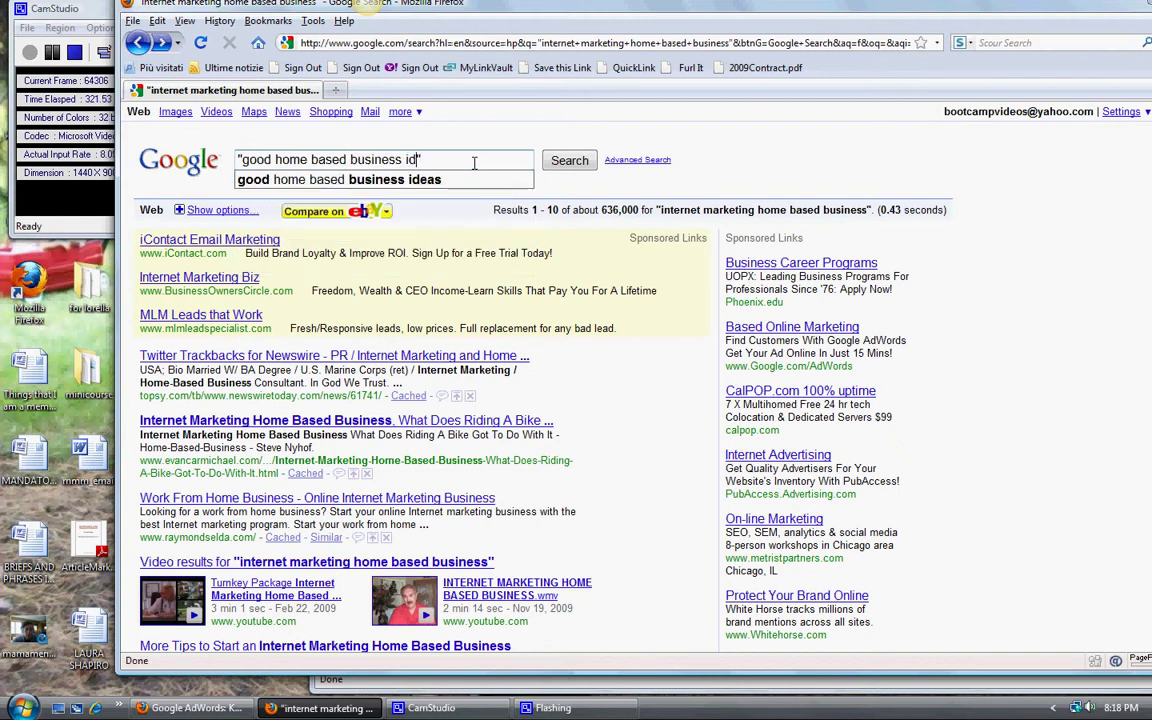
{"action": "key", "text": "Return"}
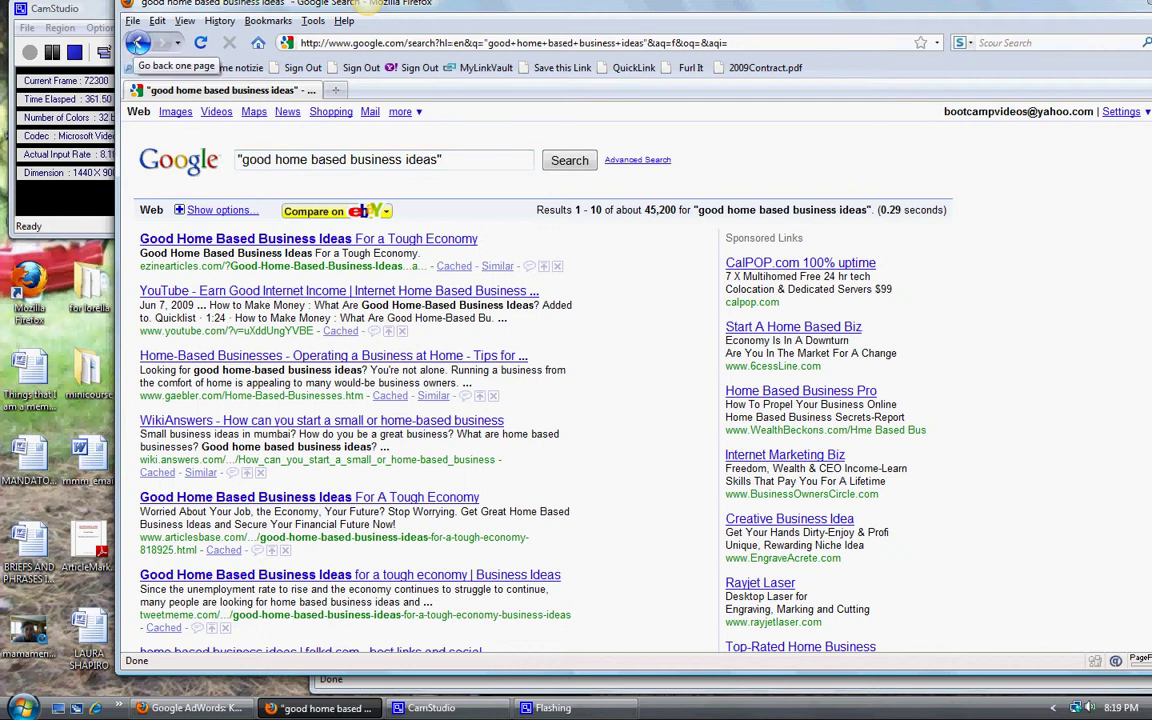
{"action": "key", "text": "alt+Left"}
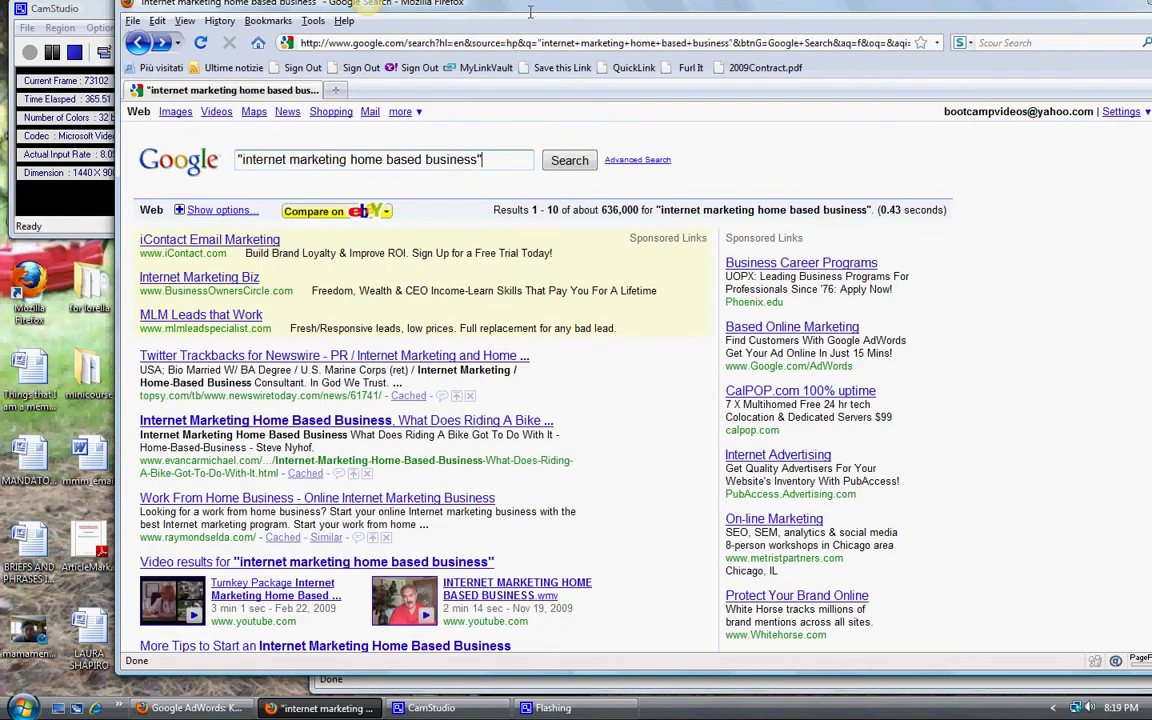
- Bring the Keyword Tool window back into view and examine the related keywords for "home based business ideas" with their competition and search volumes
{"action": "left_click_drag", "start_coordinate": [476, 9], "coordinate": [533, 571]}
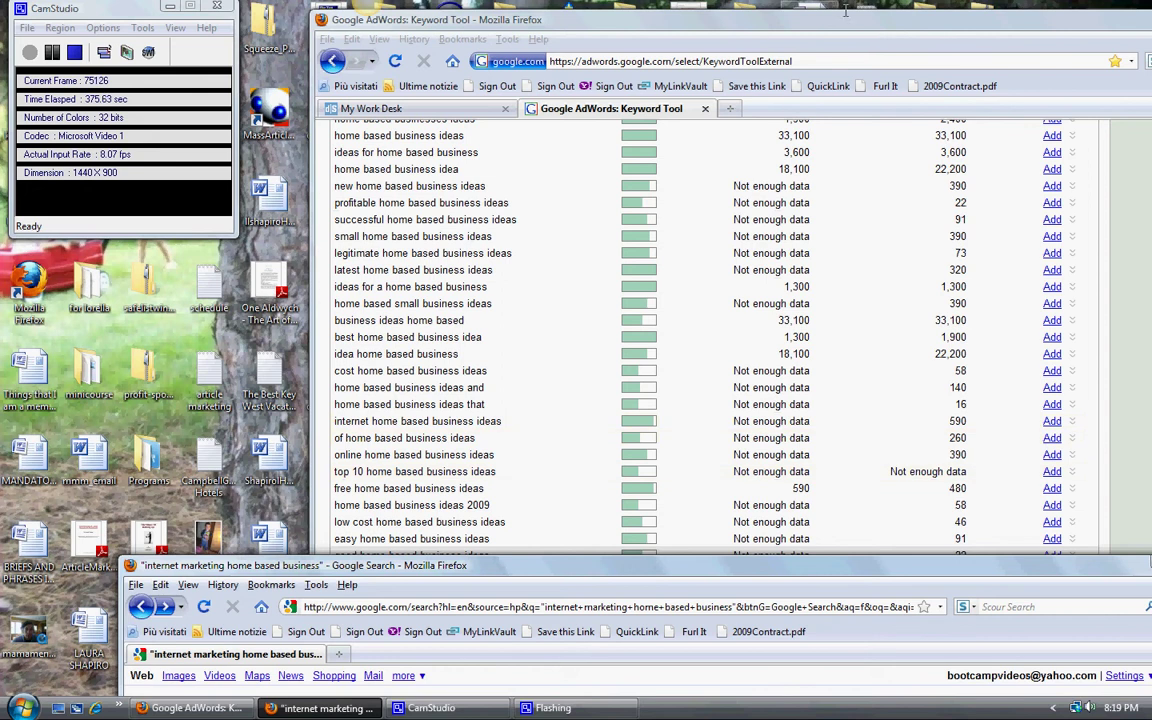
{"action": "left_click_drag", "start_coordinate": [845, 10], "coordinate": [694, 0]}
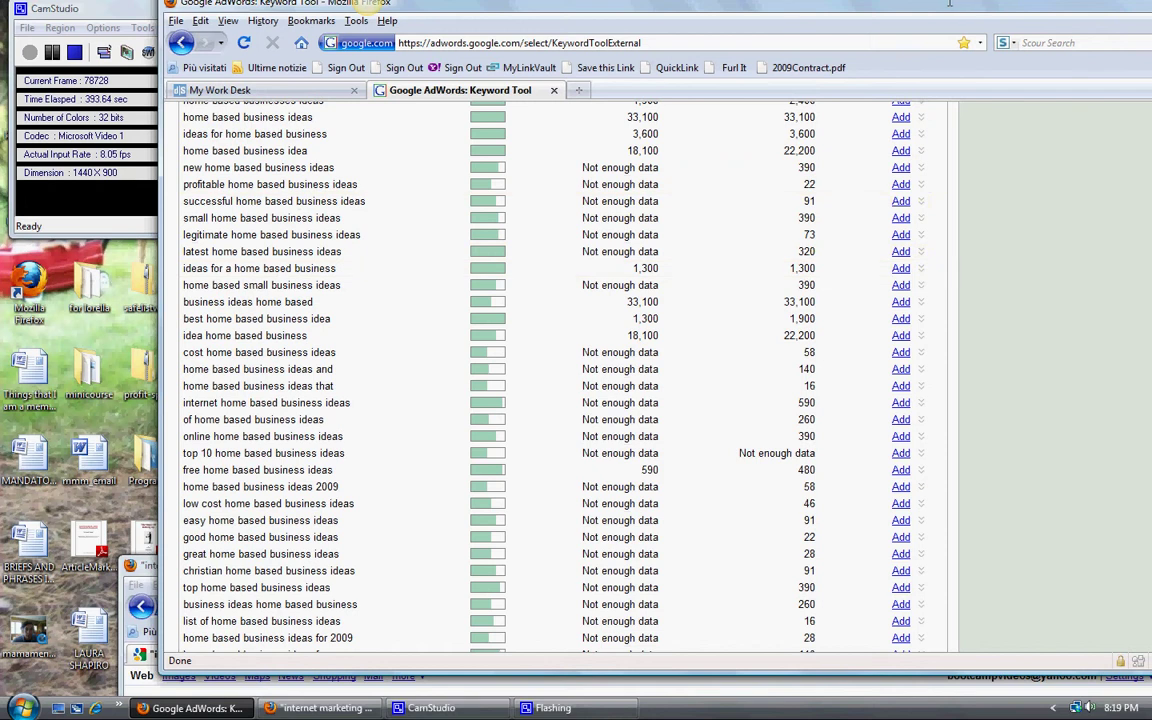
{"action": "left_click_drag", "start_coordinate": [939, 6], "coordinate": [857, 8]}
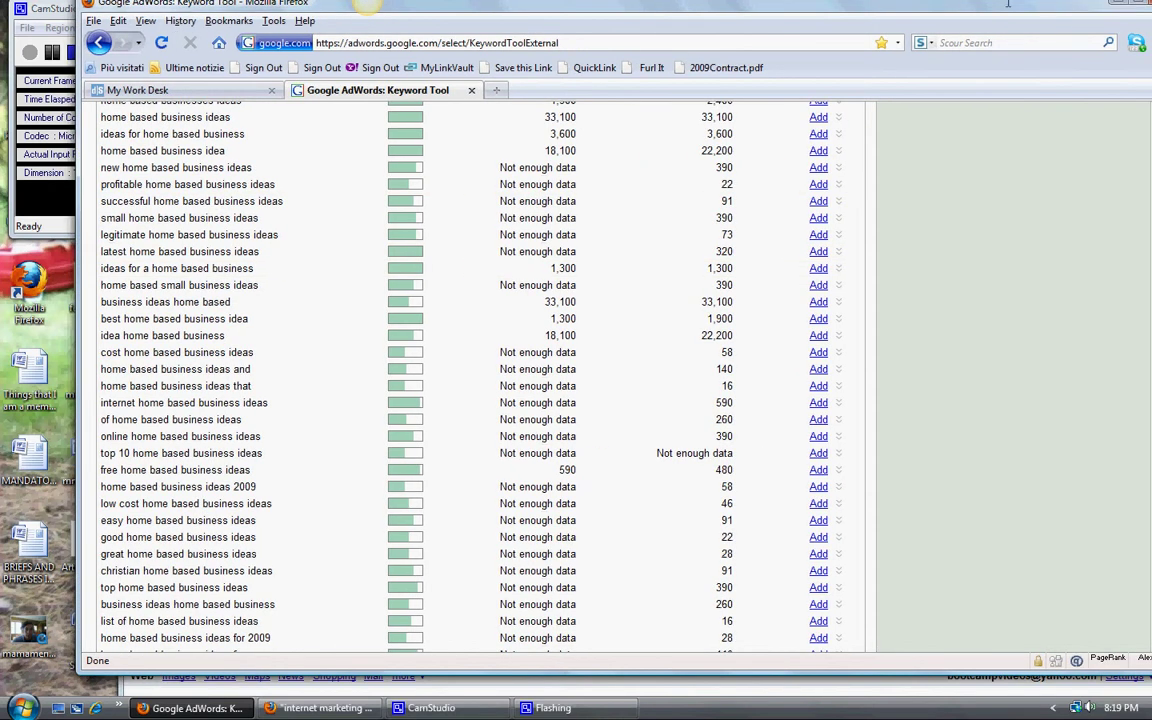
{"action": "left_click_drag", "start_coordinate": [1008, 4], "coordinate": [958, 4]}
{"action": "left_click_drag", "start_coordinate": [1120, 190], "coordinate": [1116, 252]}
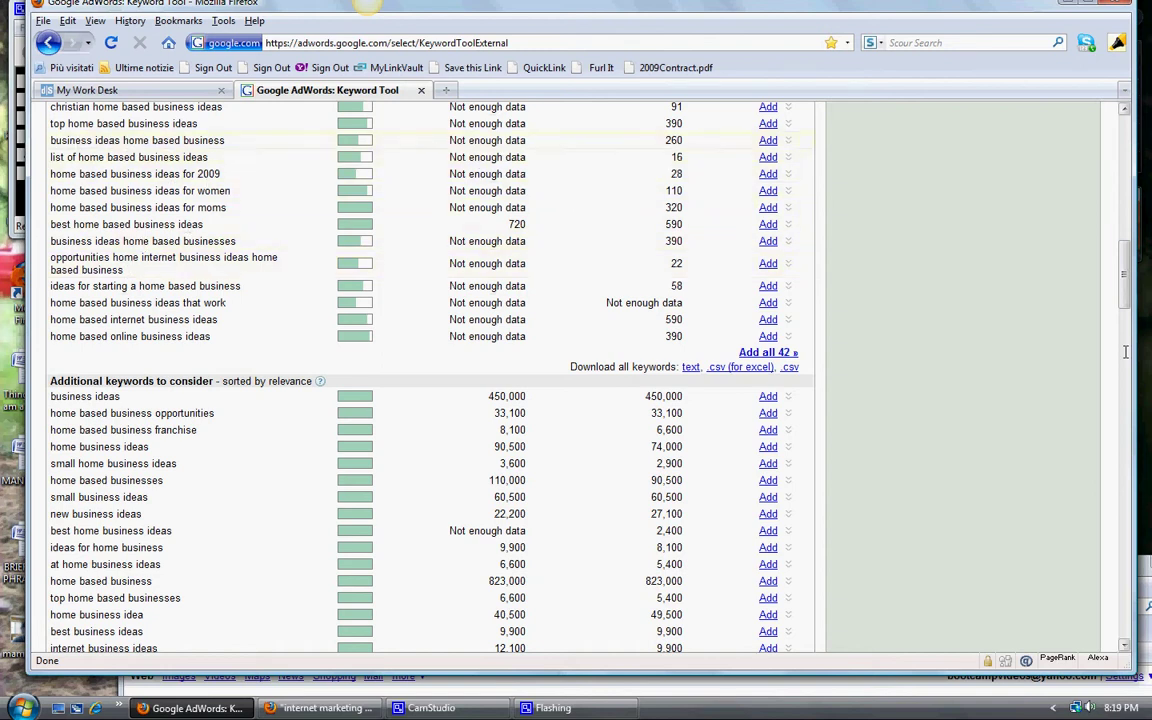
{"action": "scroll", "coordinate": [1010, 240], "scroll_direction": "up", "scroll_amount": 4}
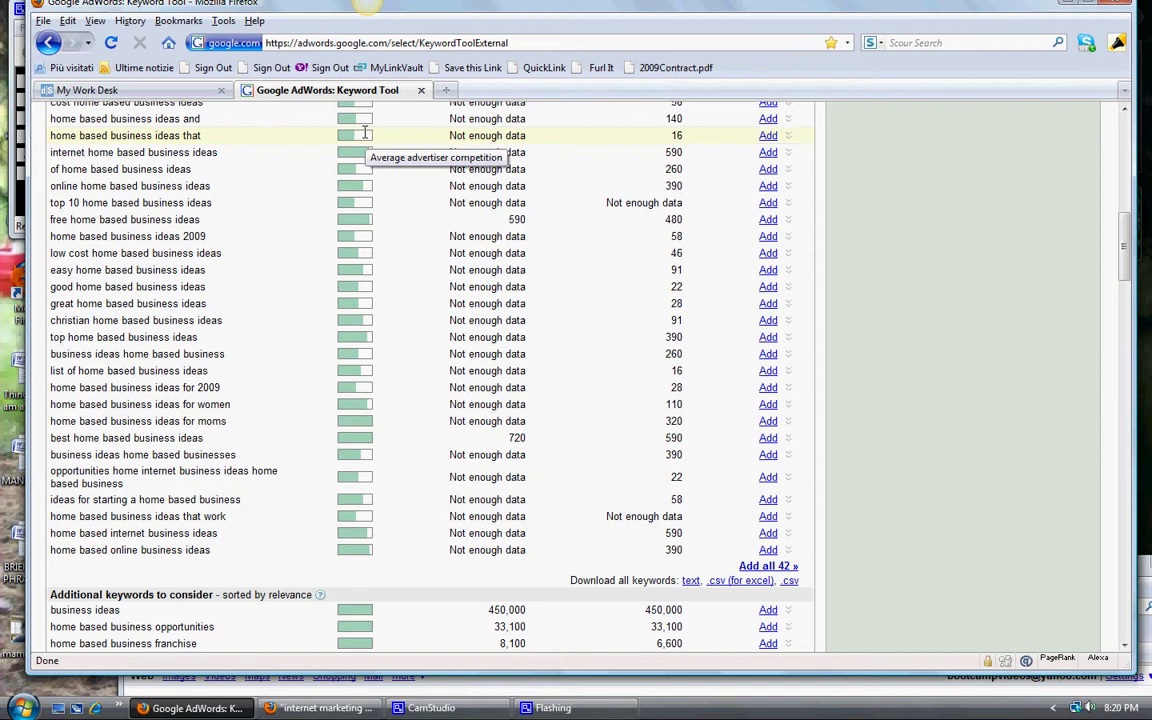
{"action": "scroll", "coordinate": [1122, 233], "scroll_direction": "up", "scroll_amount": 3}
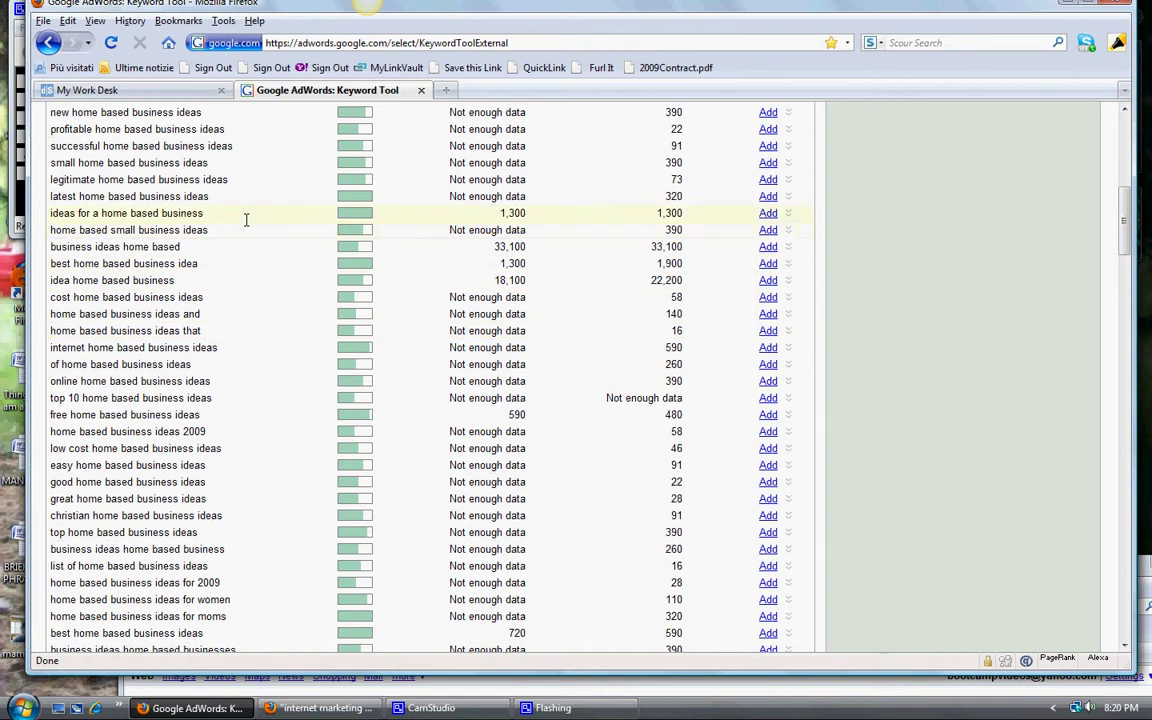
{"action": "scroll", "coordinate": [1124, 237], "scroll_direction": "up", "scroll_amount": 1}
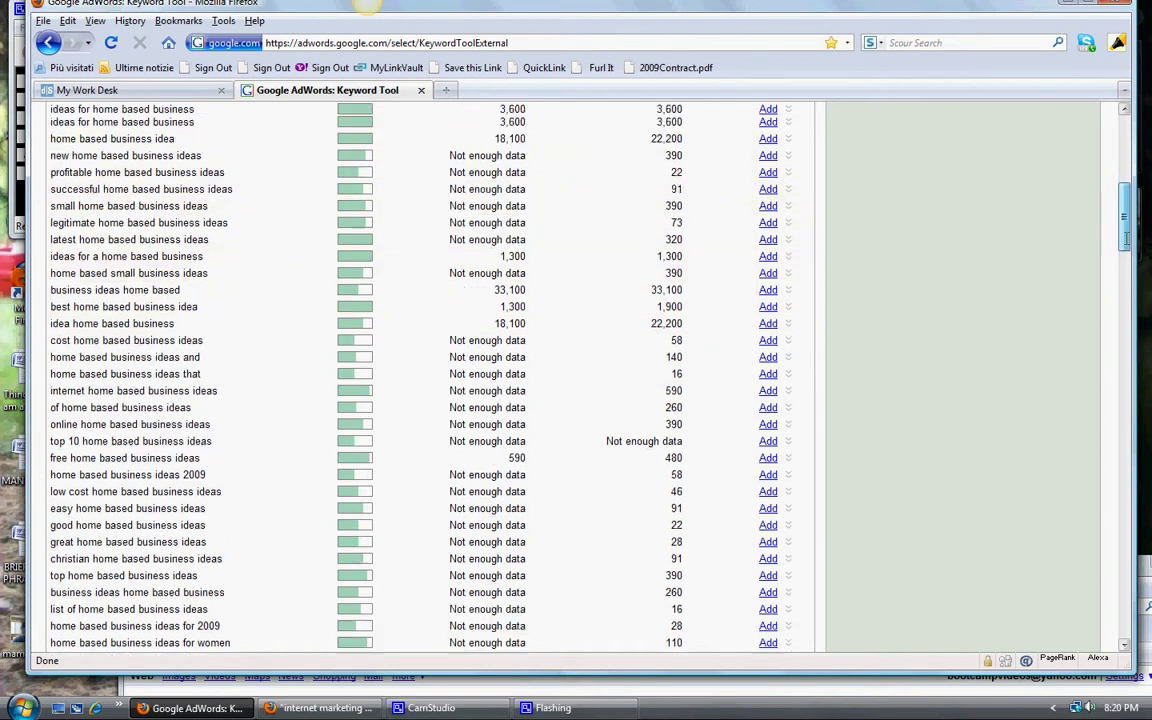
{"action": "scroll", "coordinate": [1125, 237], "scroll_direction": "up", "scroll_amount": 2}
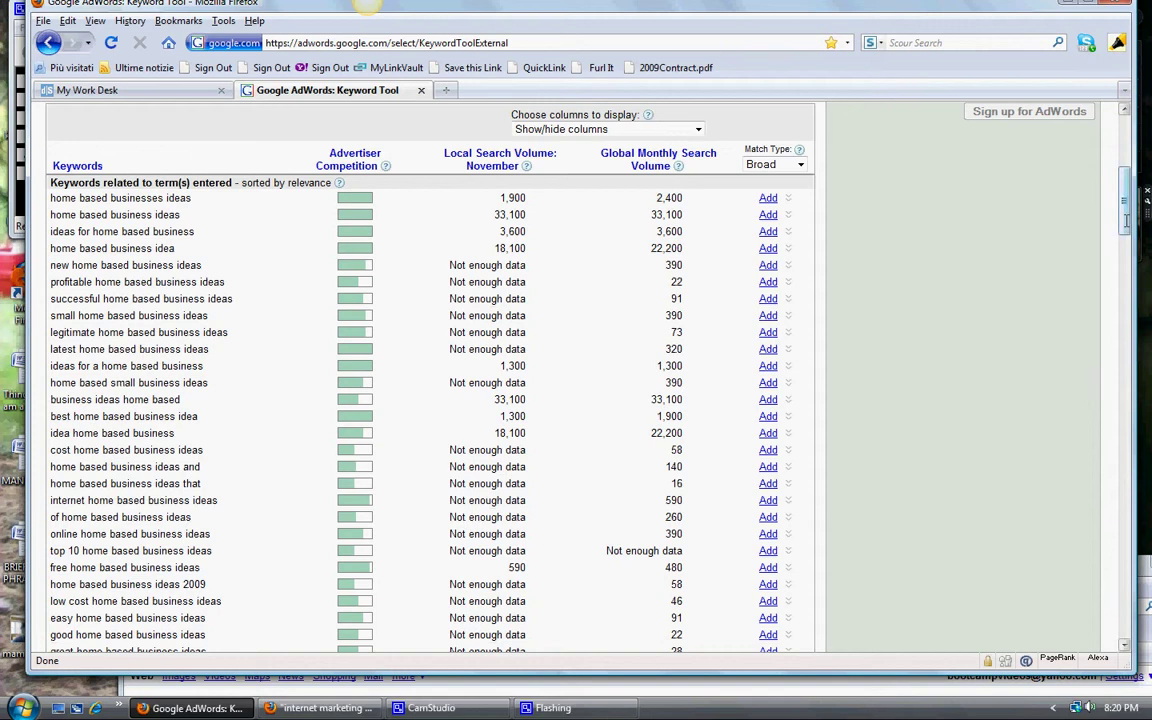
- Change the keyword phrase to "internet home based business" and generate keyword ideas for it
{"action": "scroll", "coordinate": [1124, 220], "scroll_direction": "up", "scroll_amount": 5}
{"action": "left_click", "coordinate": [506, 376]}
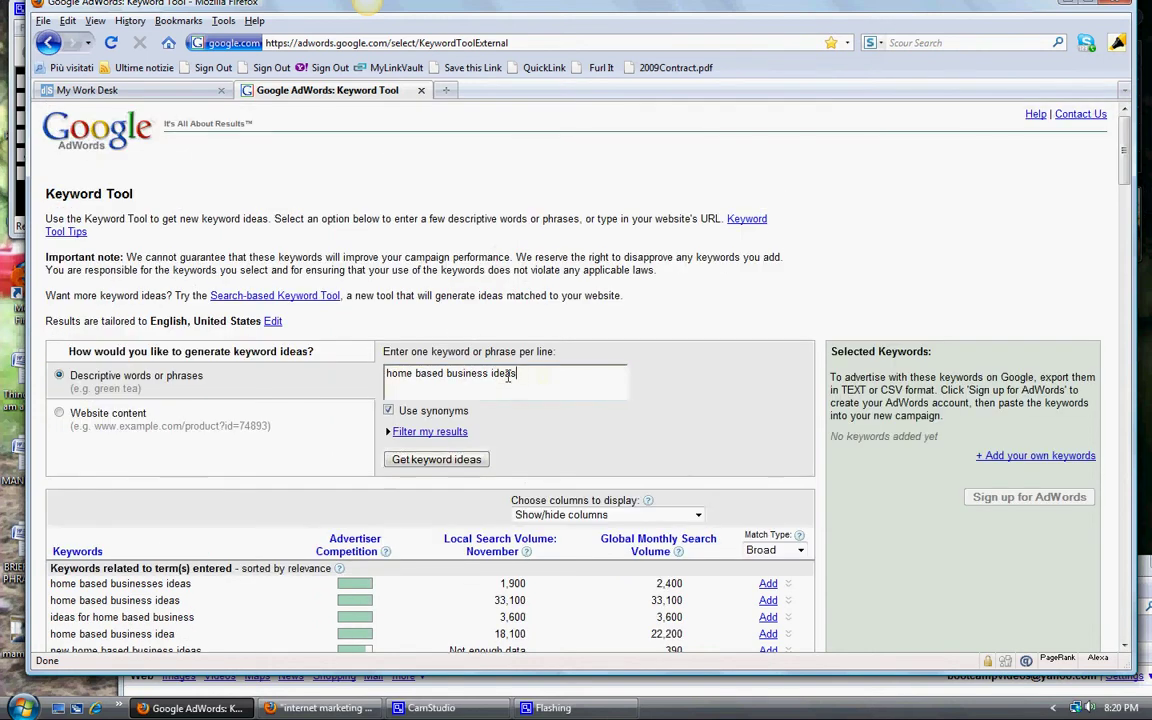
{"action": "double_click", "coordinate": [505, 374]}
{"action": "key", "text": "BackSpace"}
{"action": "left_click", "coordinate": [386, 373]}
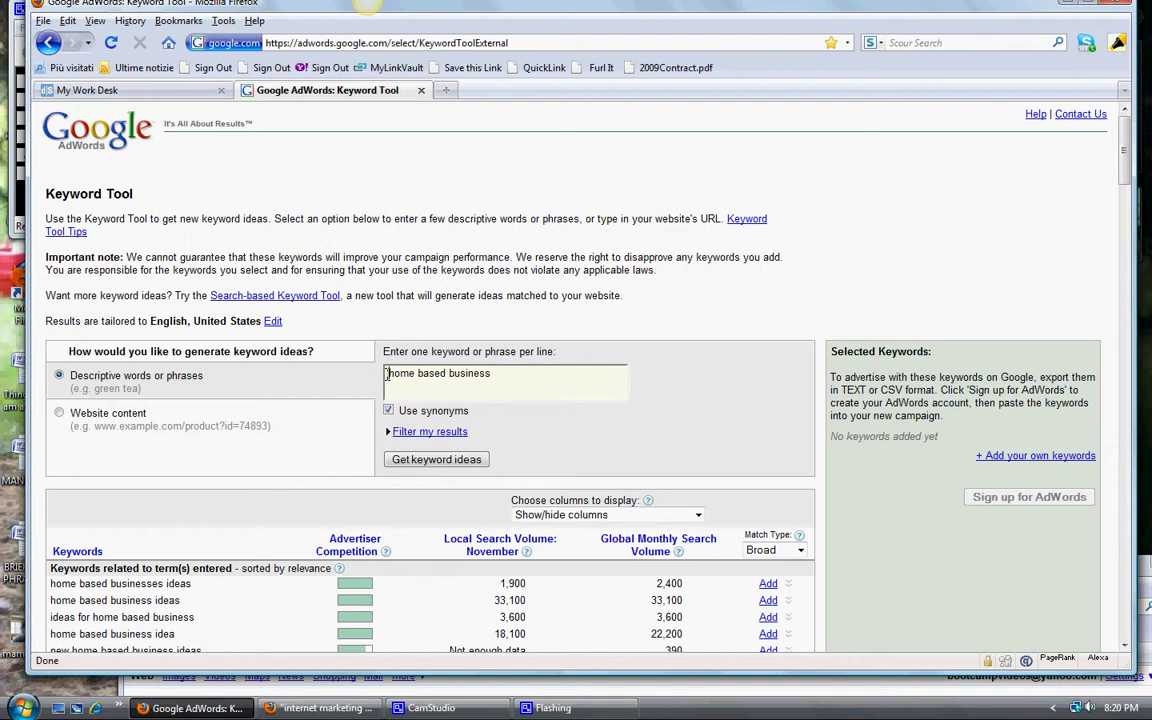
{"action": "type", "text": "internet"}
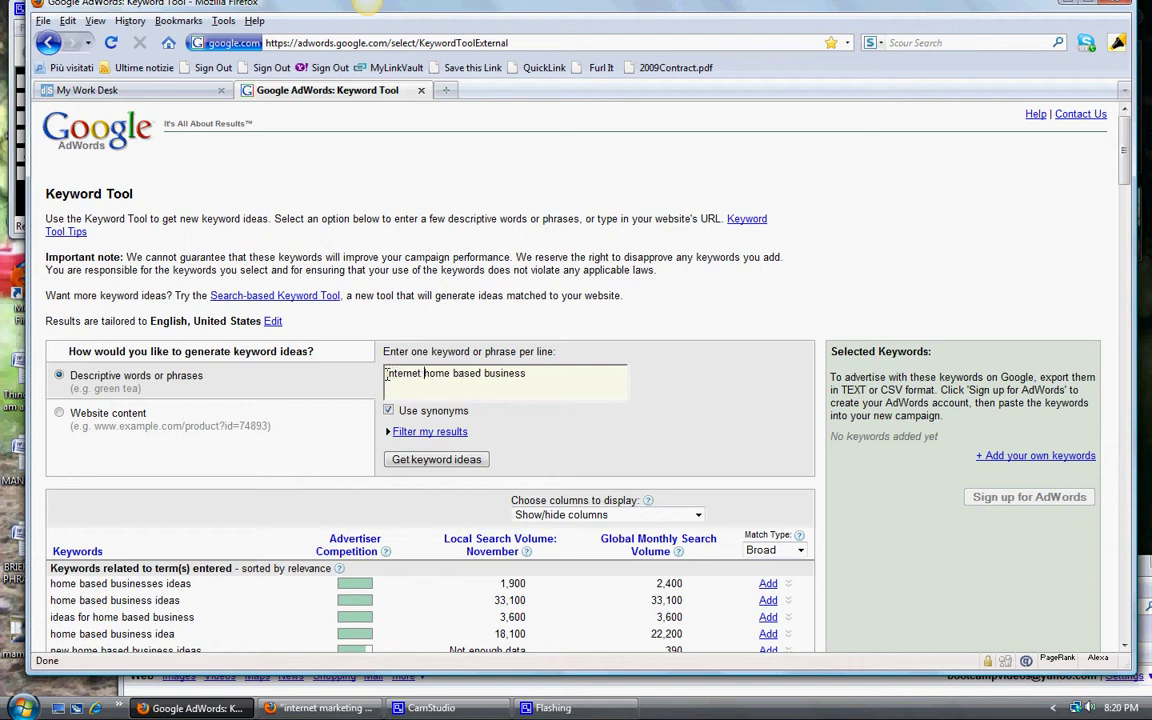
{"action": "left_click", "coordinate": [437, 459]}
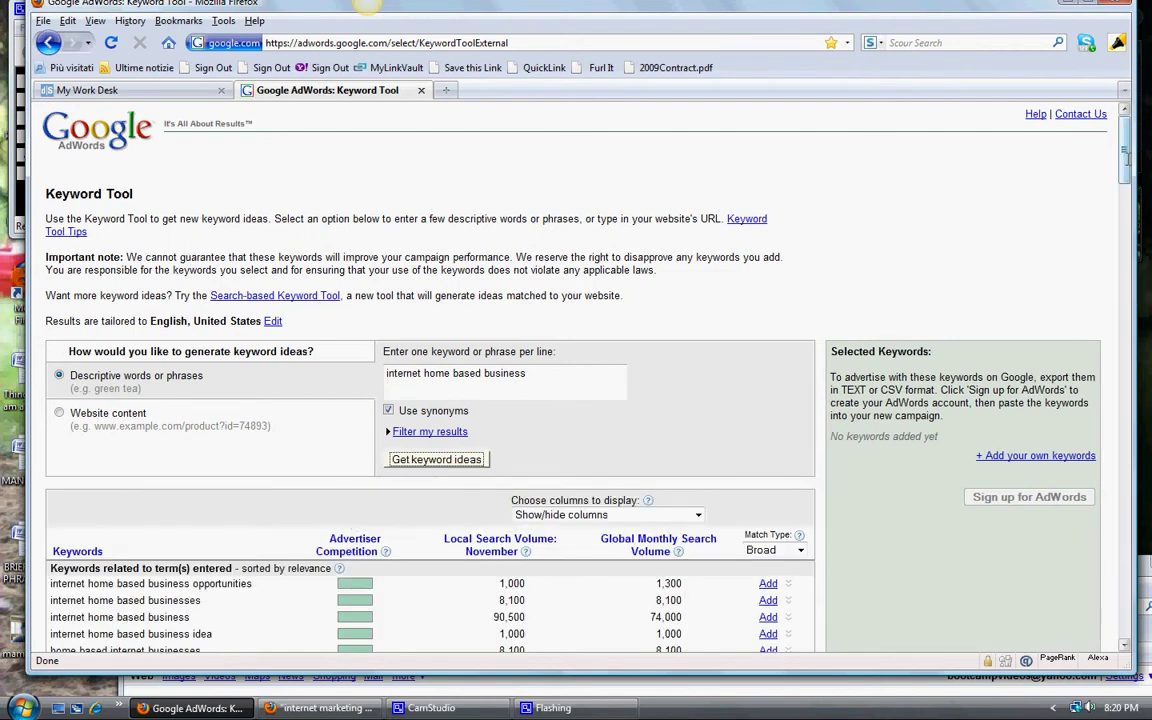
- Copy the keyword "home based internet business reviews" from the results list and move the Keyword Tool window aside
{"action": "scroll", "coordinate": [349, 455], "scroll_direction": "down", "scroll_amount": 10}
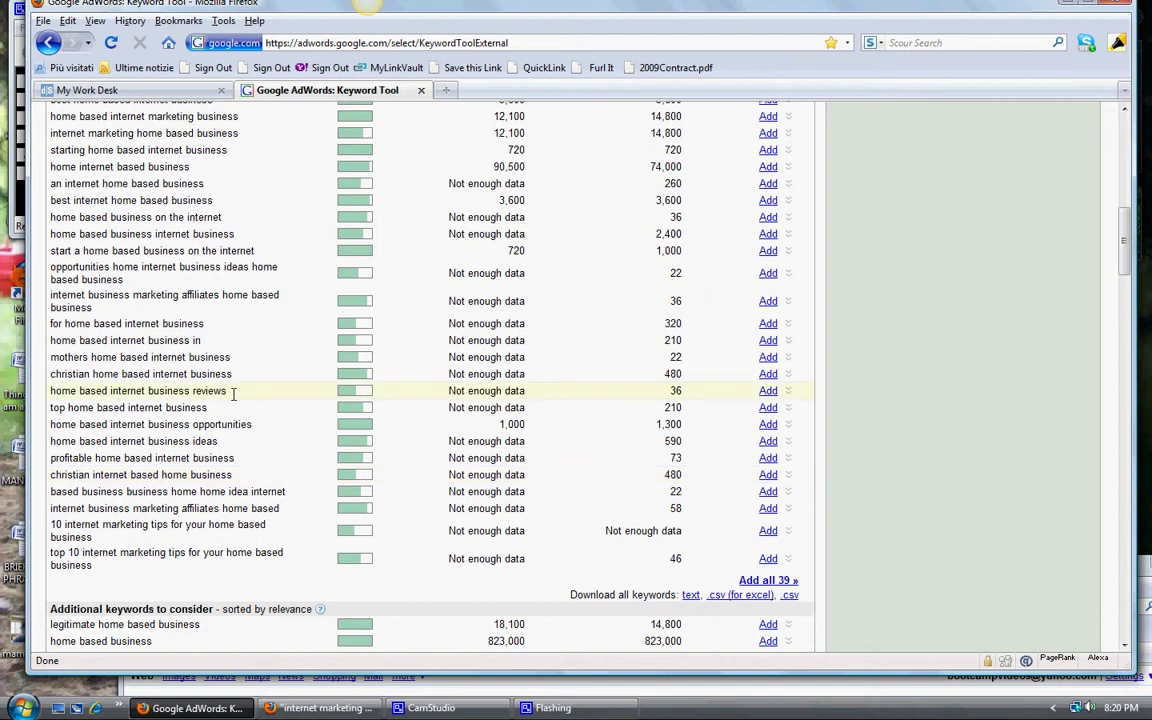
{"action": "left_click_drag", "start_coordinate": [233, 391], "coordinate": [47, 390]}
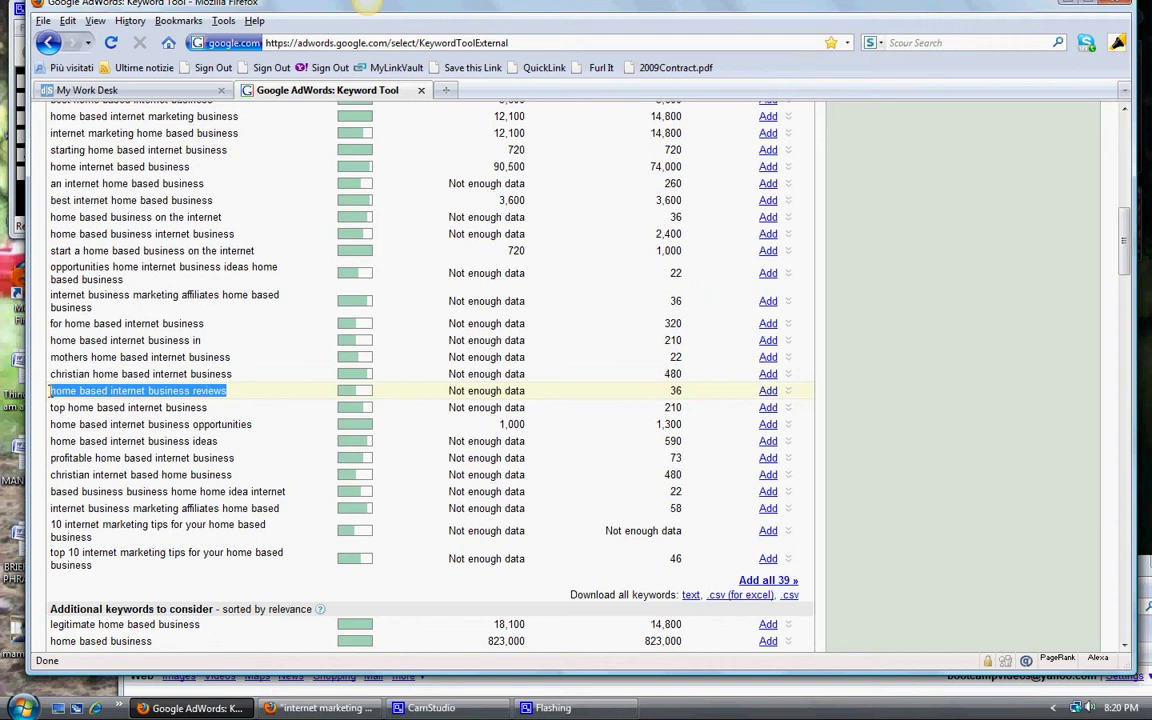
{"action": "double_click", "coordinate": [510, 5]}
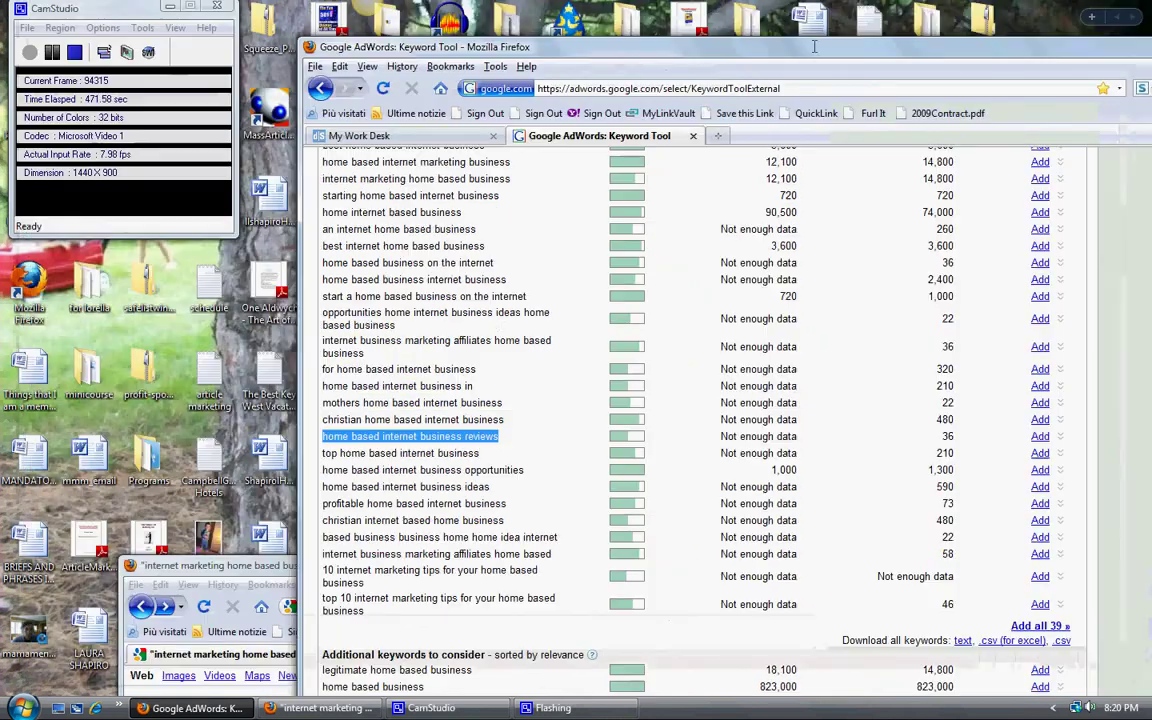
- Bring up the Google search window and search for the exact phrase "home based internet business reviews" in quotation marks
{"action": "left_click_drag", "start_coordinate": [200, 565], "coordinate": [120, 28]}
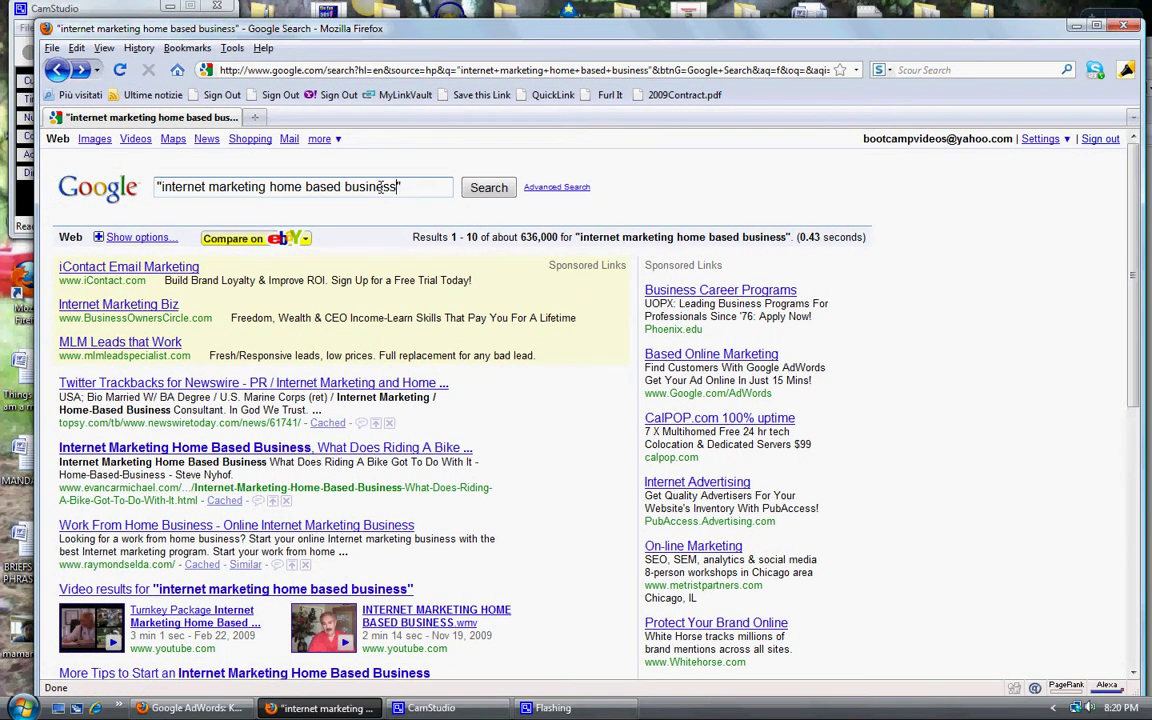
{"action": "left_click_drag", "start_coordinate": [397, 187], "coordinate": [160, 187]}
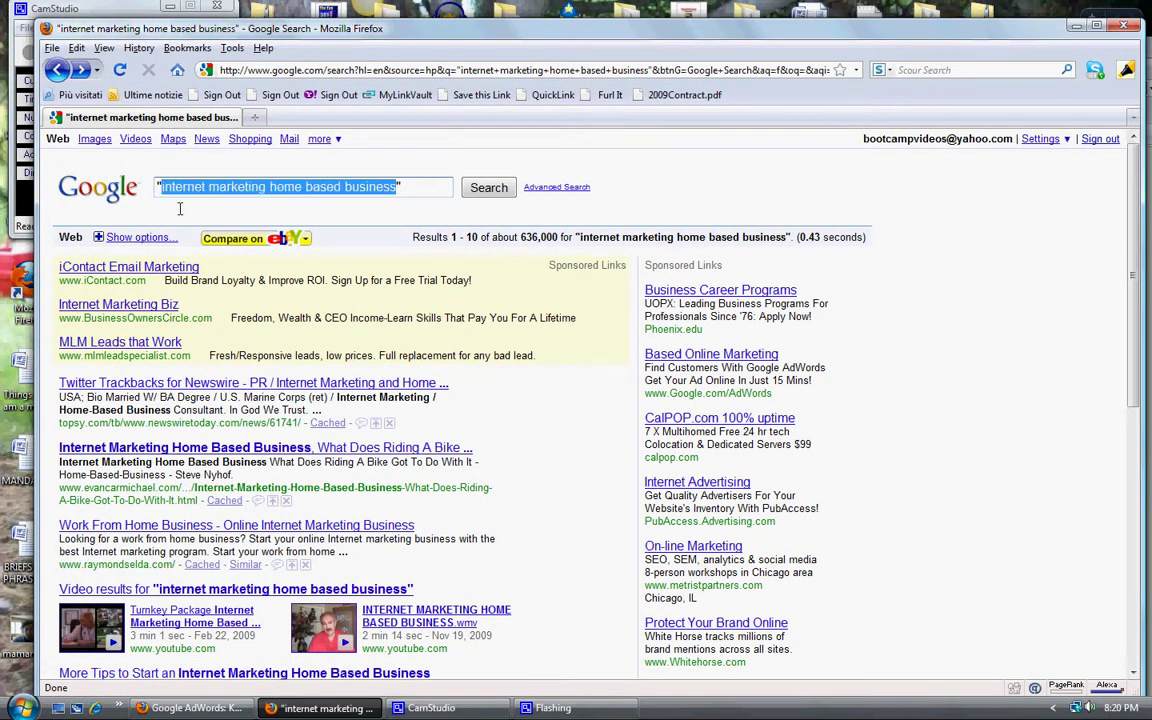
{"action": "type", "text": "home based internet business reviews"}
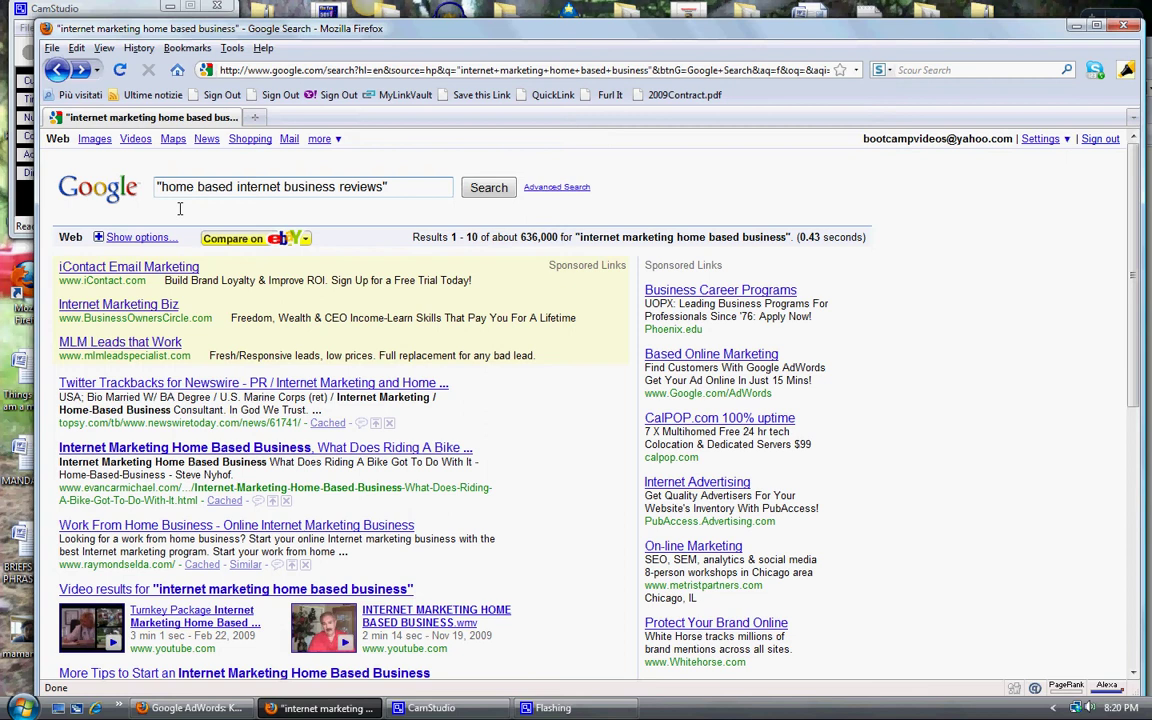
{"action": "key", "text": "Return"}
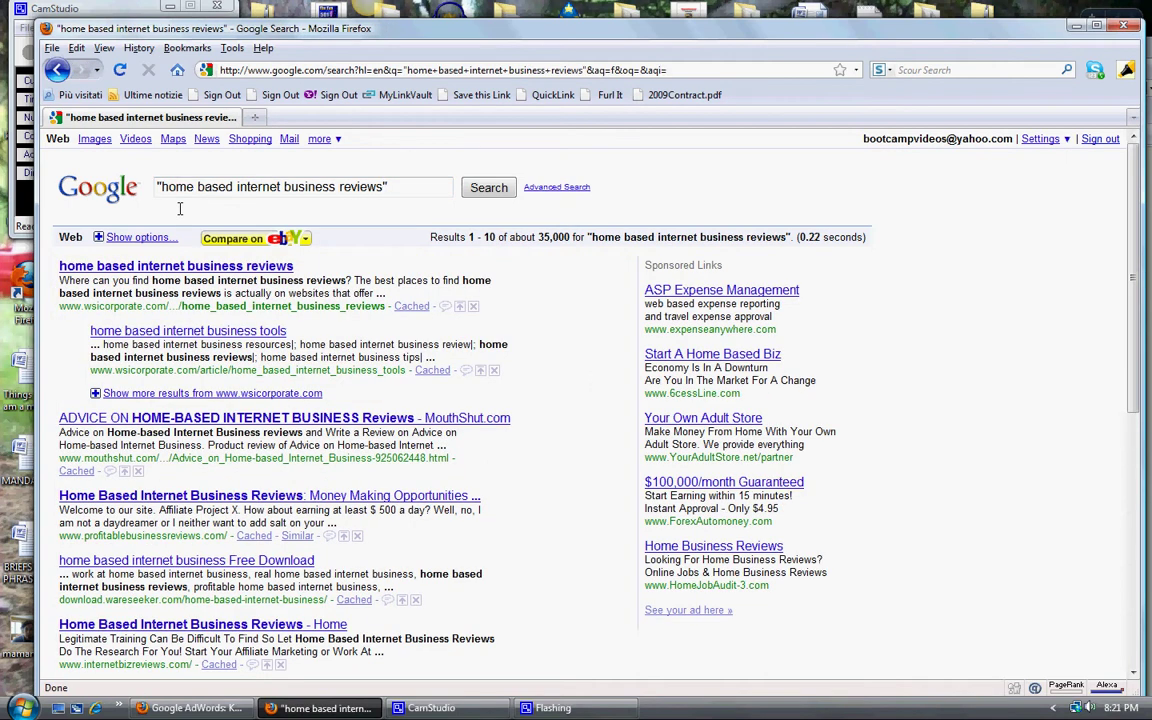